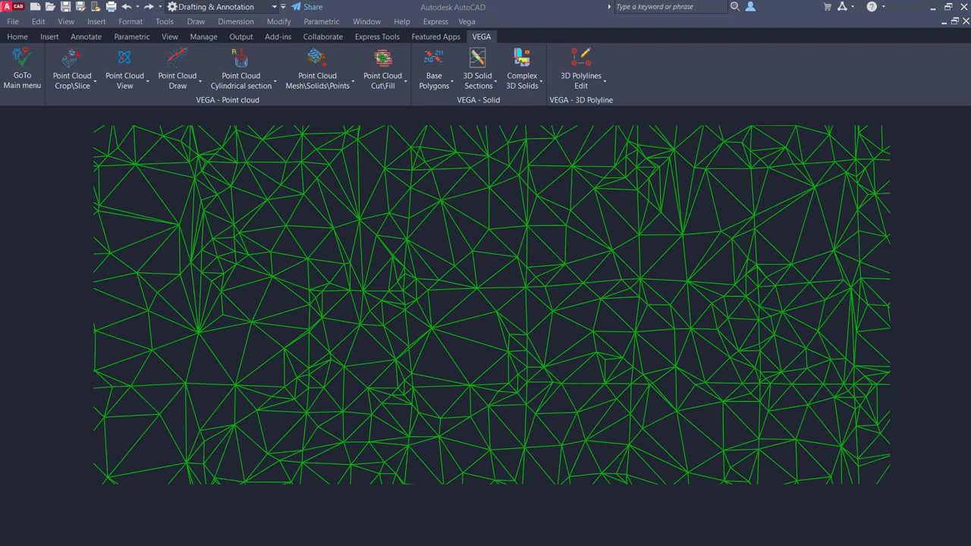
Zoom and pan in on the mesh vertices to check their 0,35 spacing
scroll(717, 390, up, 5)
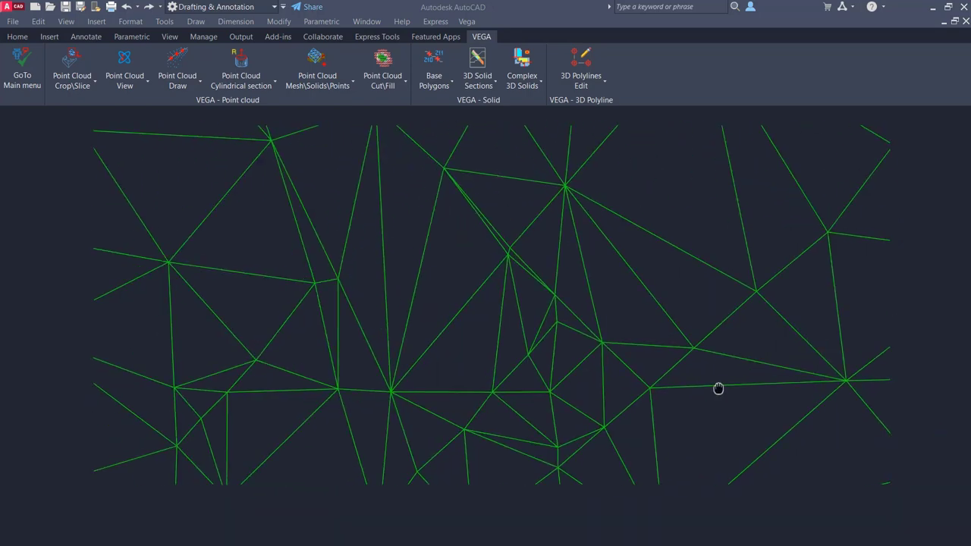
middle_drag(717, 390, 638, 350)
scroll(633, 358, up, 5)
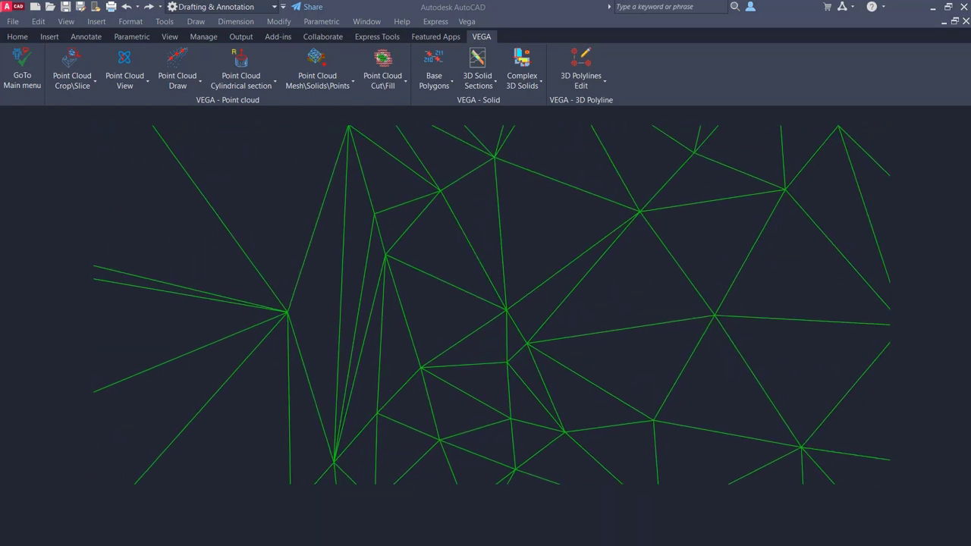
scroll(746, 378, up, 3)
middle_drag(746, 378, 580, 282)
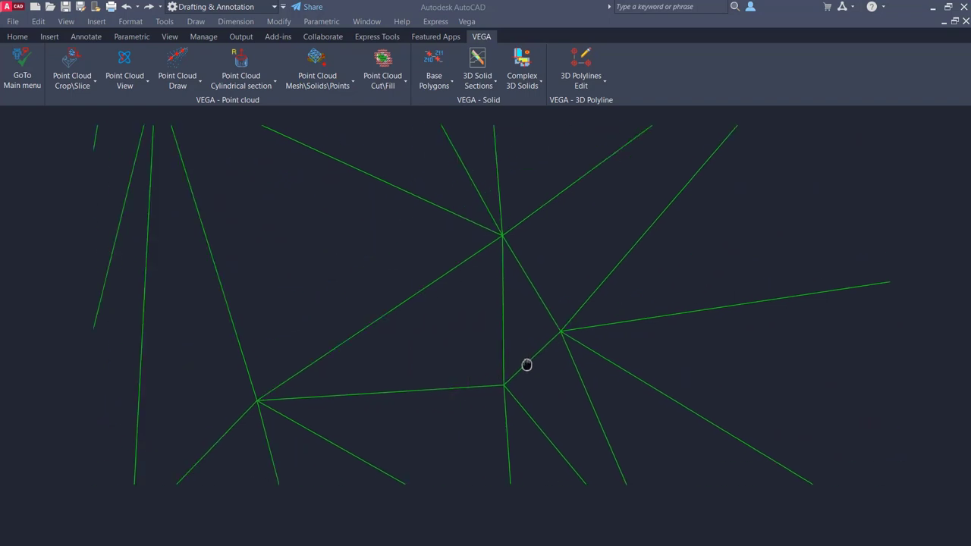
middle_drag(526, 365, 506, 345)
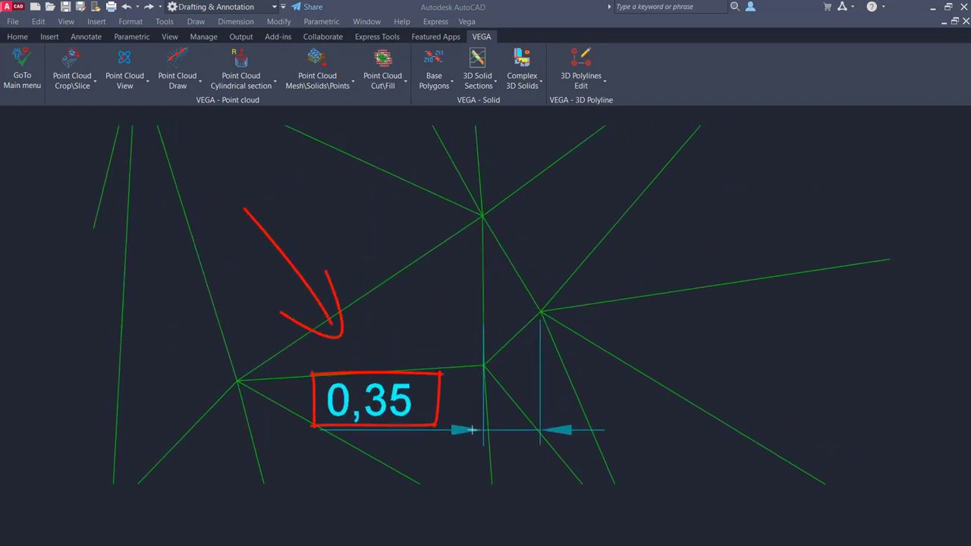
Zoom back out to show the whole dense triangulated mesh
scroll(472, 431, down, 3)
scroll(472, 430, down, 2)
scroll(472, 430, down, 3)
scroll(472, 431, down, 3)
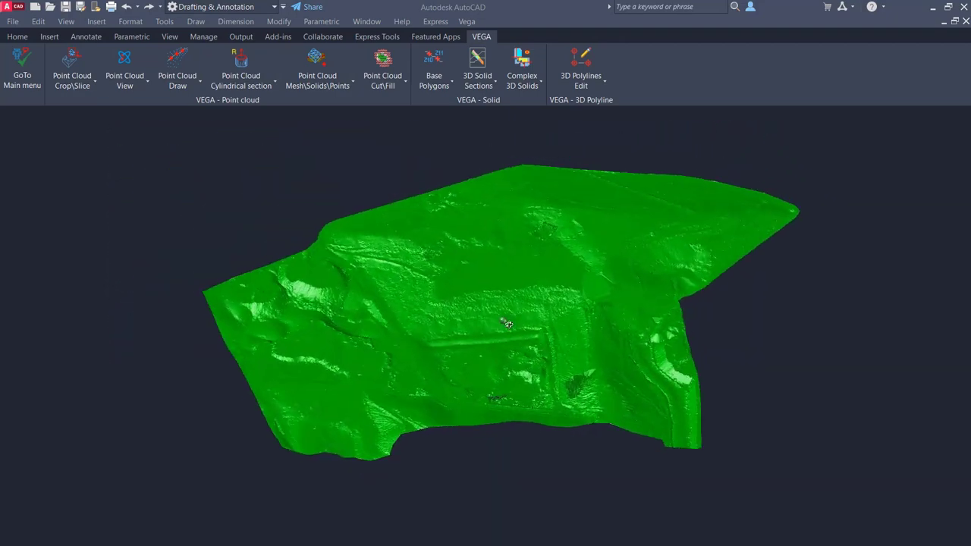
Orbit the terrain surface toward a top-down view for the elevation-coloured contours
shift+middle_drag(556, 324, 554, 327)
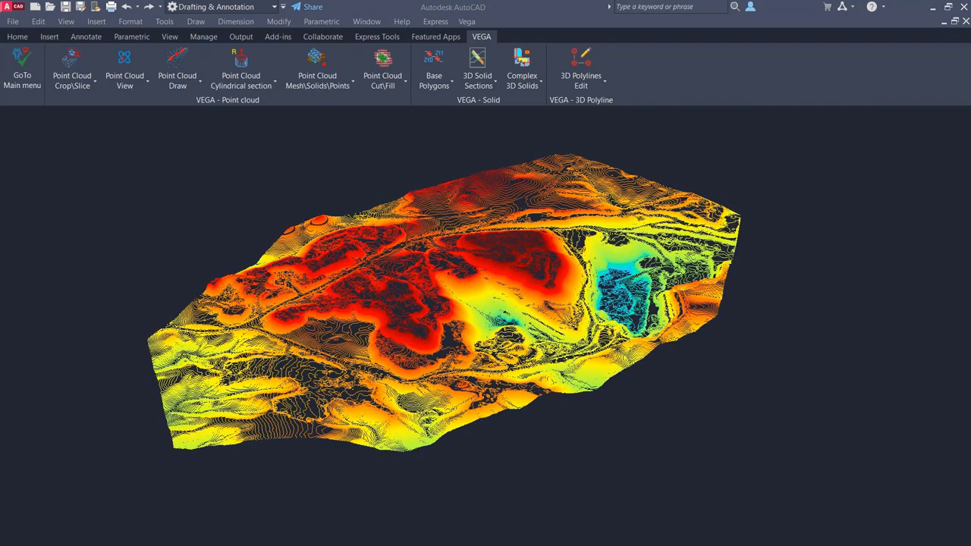
Rotate the coloured terrain model to prepare labelling contours from 262.00 to 290.00
mouse_move(471, 301)
shift+middle_down()
mouse_move(402, 295)
mouse_move(438, 311)
shift+middle_up()
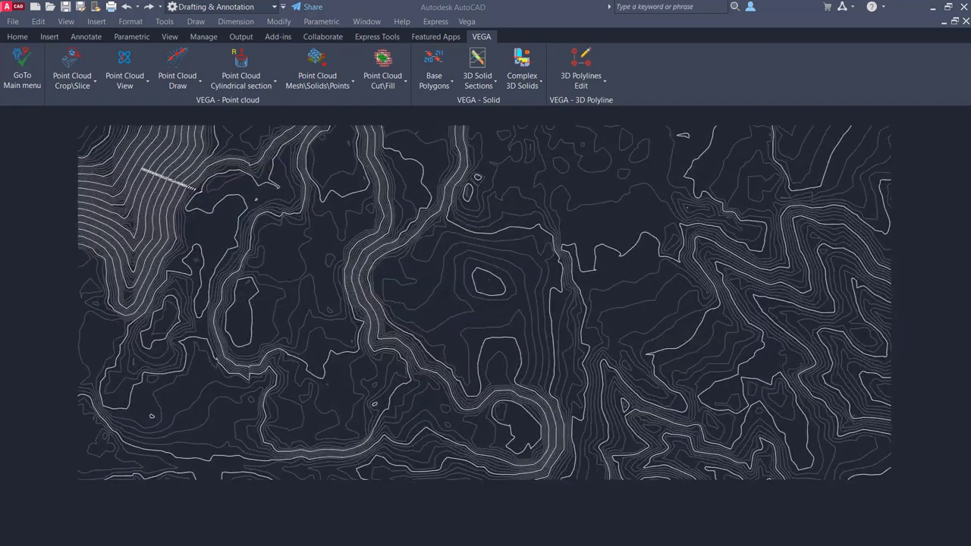
Label the contours inside a crossing window, then zoom out and orbit the survey drawing
click(621, 190)
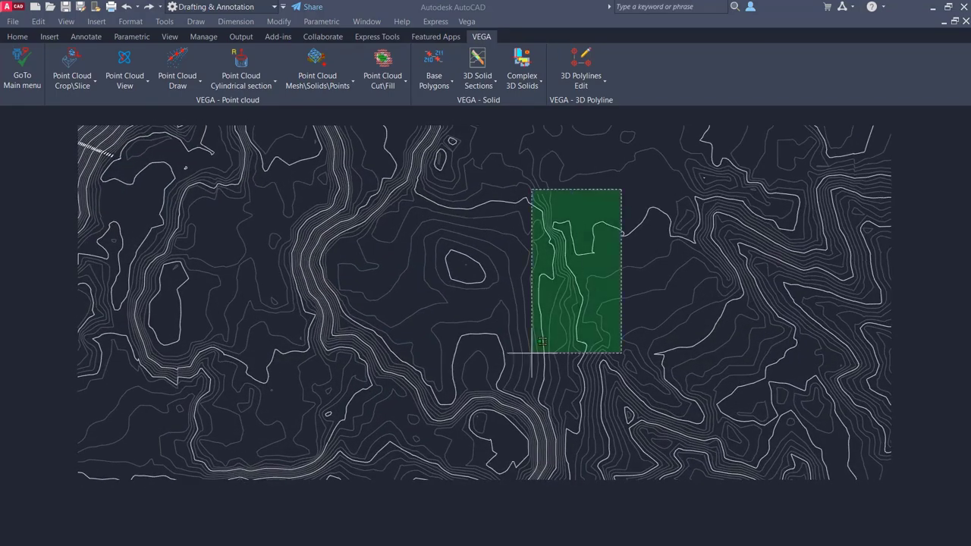
click(255, 466)
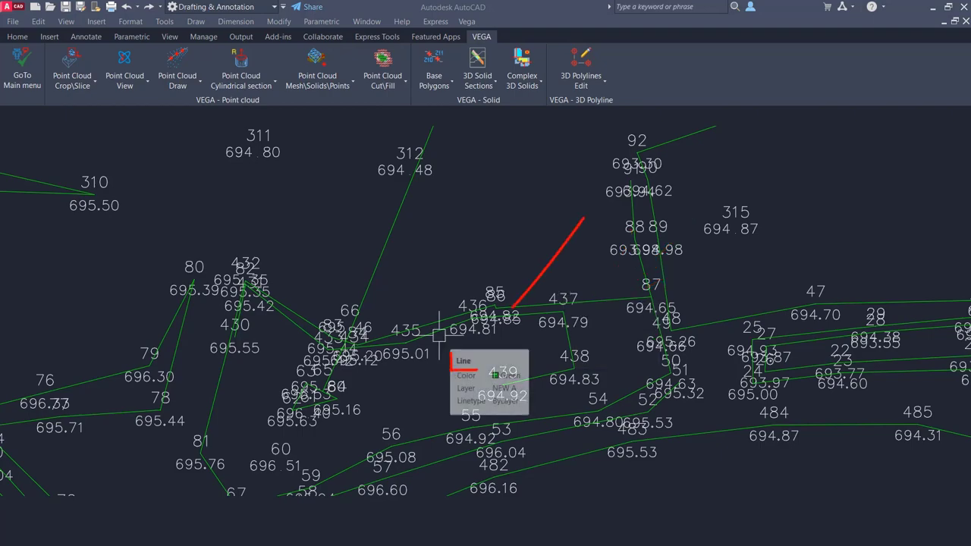
scroll(439, 334, down, 2)
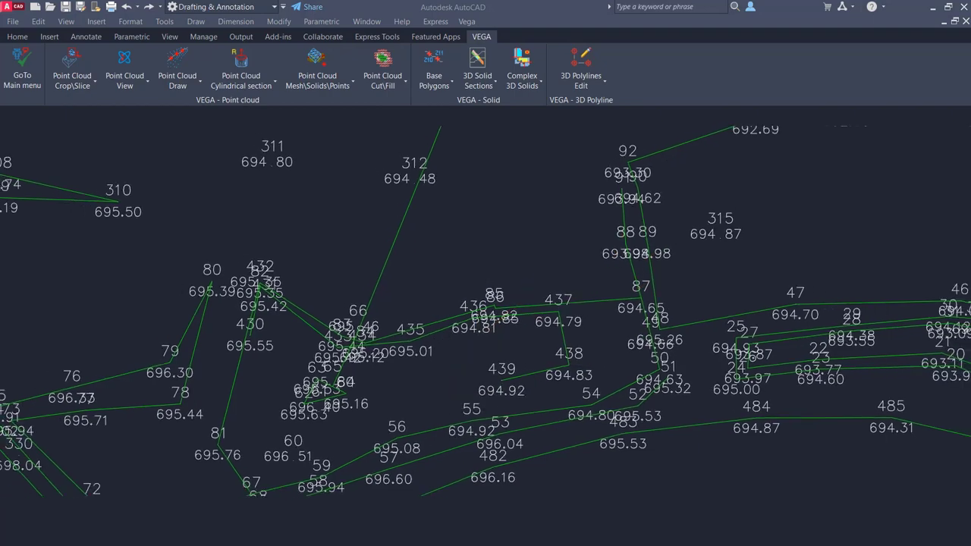
scroll(439, 334, down, 5)
scroll(447, 379, down, 4)
mouse_move(463, 491)
shift+middle_down()
mouse_move(599, 250)
mouse_move(392, 232)
mouse_move(371, 146)
shift+middle_up()
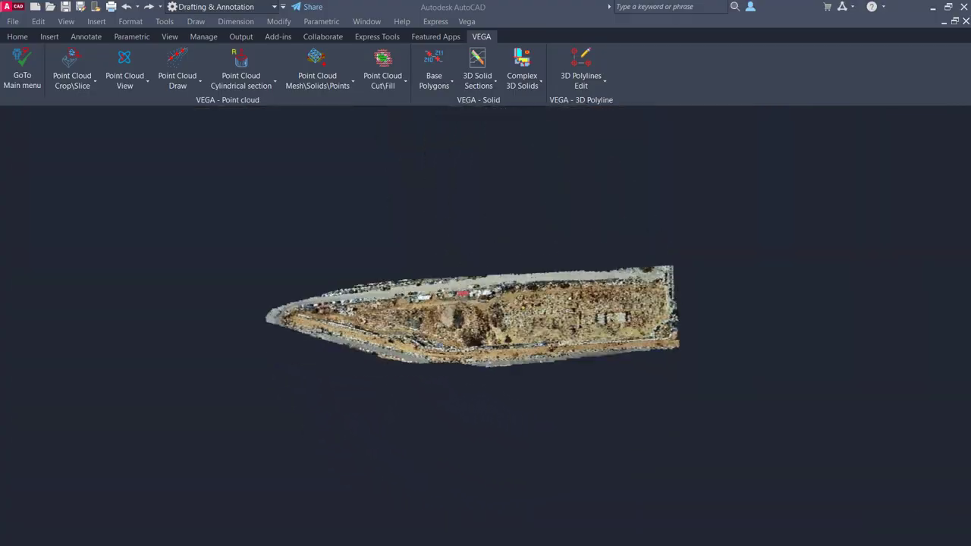
Zoom in on the T-shaped road junction point cloud with the mouse wheel
scroll(772, 460, up, 3)
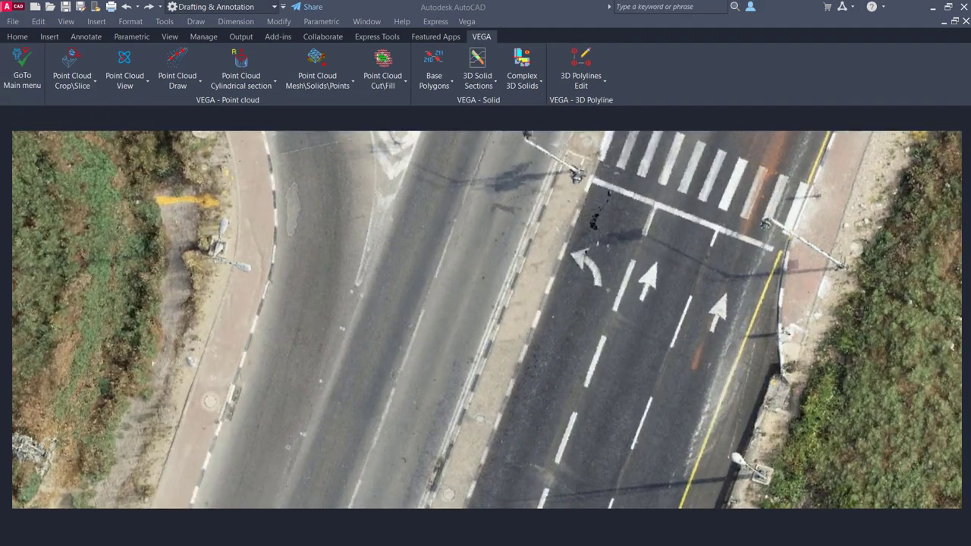
Place four elevation points along the curb near the crosswalk
click(448, 496)
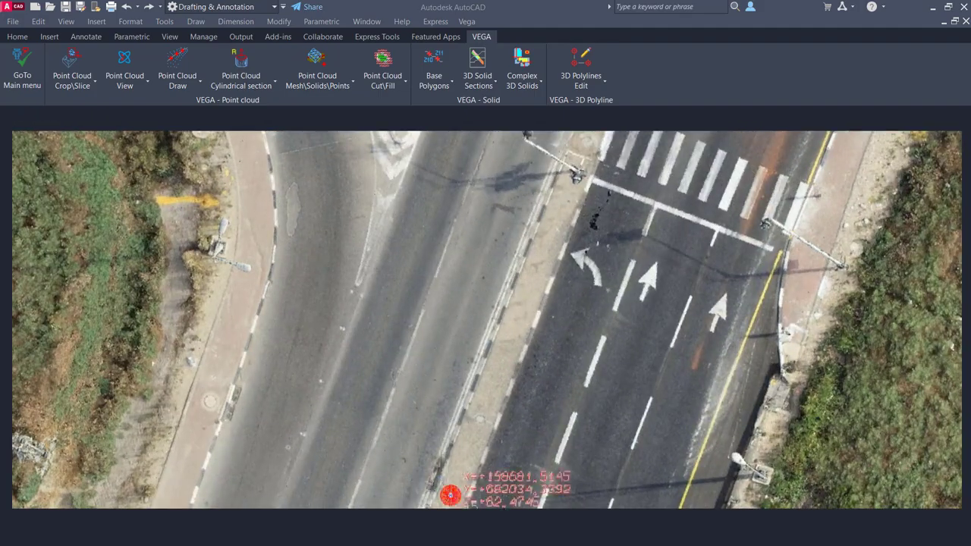
click(478, 418)
click(587, 144)
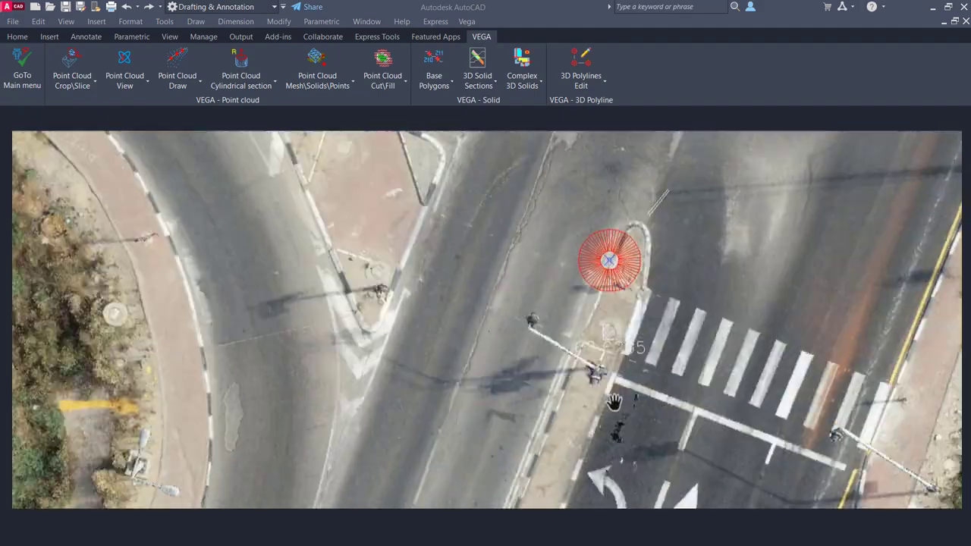
click(576, 365)
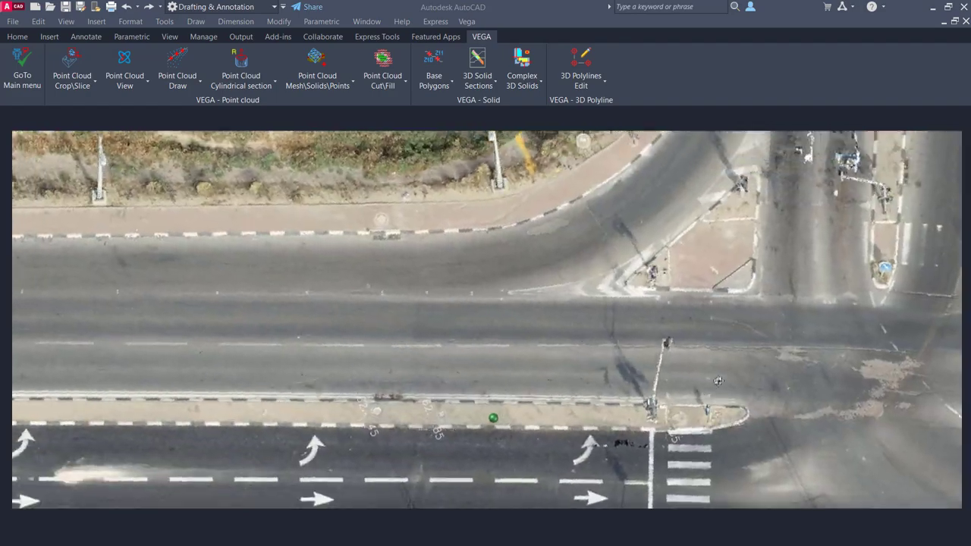
Zoom in and tilt the view to inspect the bus-stop roof height
scroll(553, 326, down, 10)
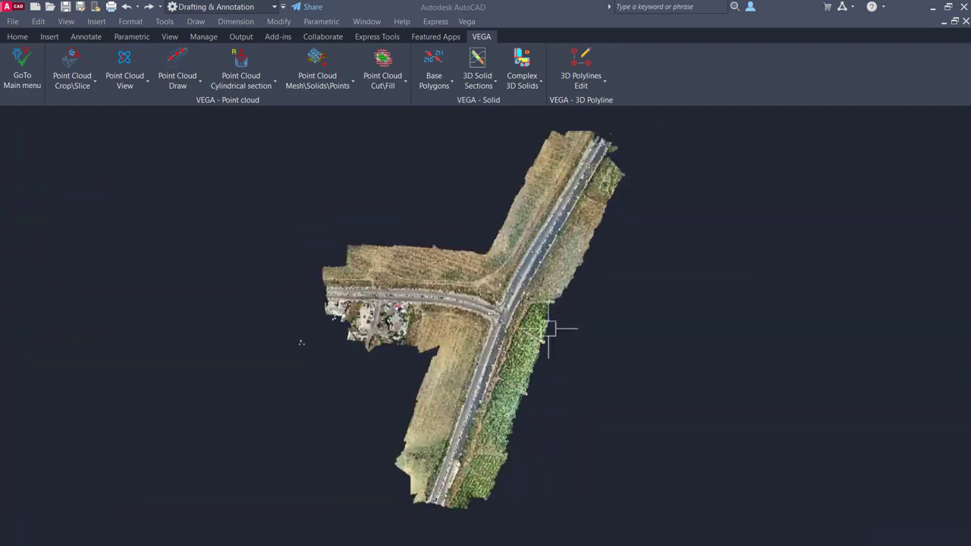
scroll(553, 327, up, 6)
scroll(530, 331, up, 4)
scroll(530, 331, up, 2)
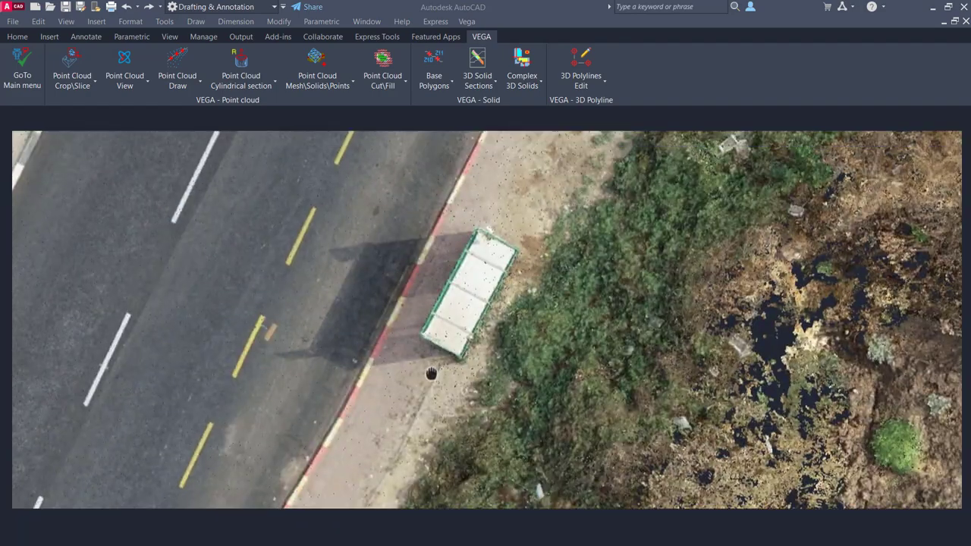
scroll(372, 428, up, 1)
scroll(362, 459, down, 1)
scroll(410, 389, up, 1)
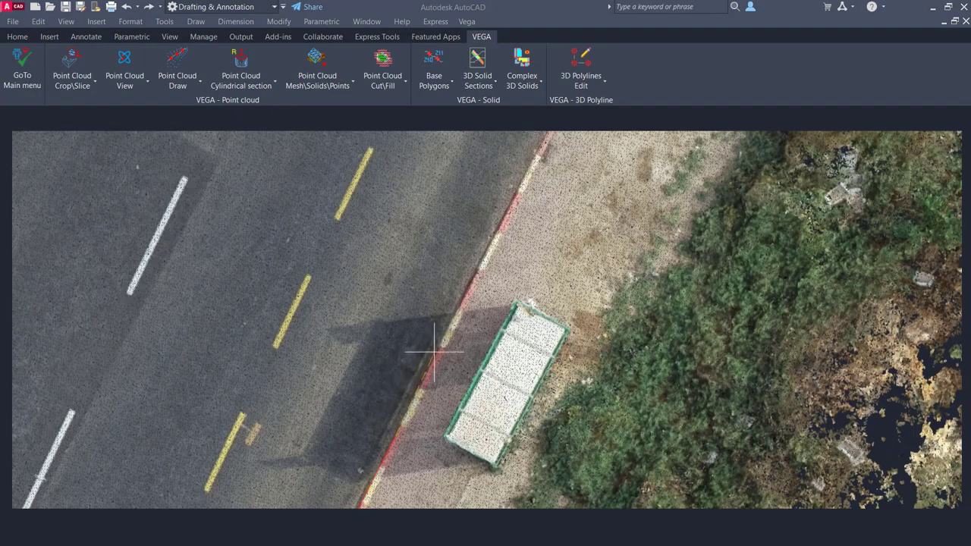
mouse_move(438, 347)
shift+middle_down()
mouse_move(418, 363)
mouse_move(616, 506)
shift+middle_up()
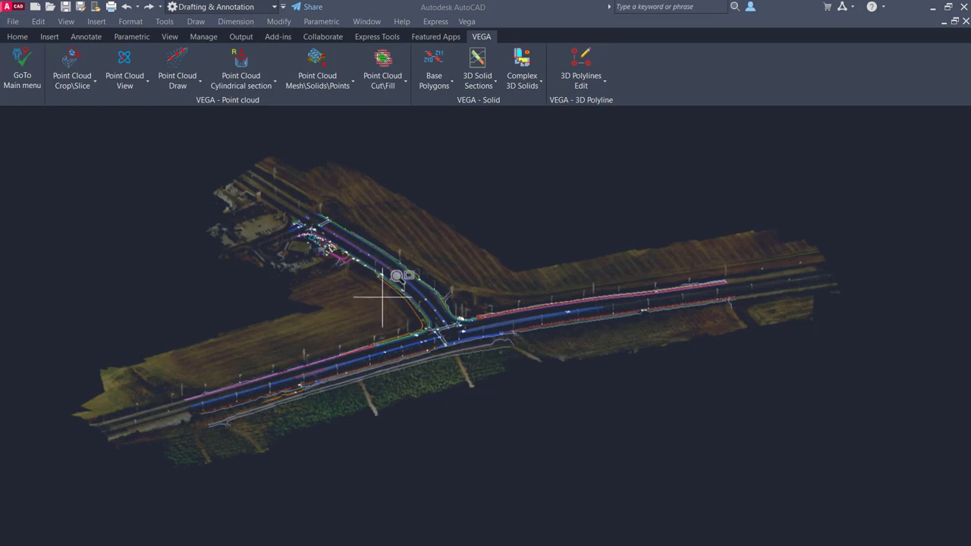
Zoom Window into the junction crossing to inspect the traced curb and lane polylines
click(513, 377)
click(243, 170)
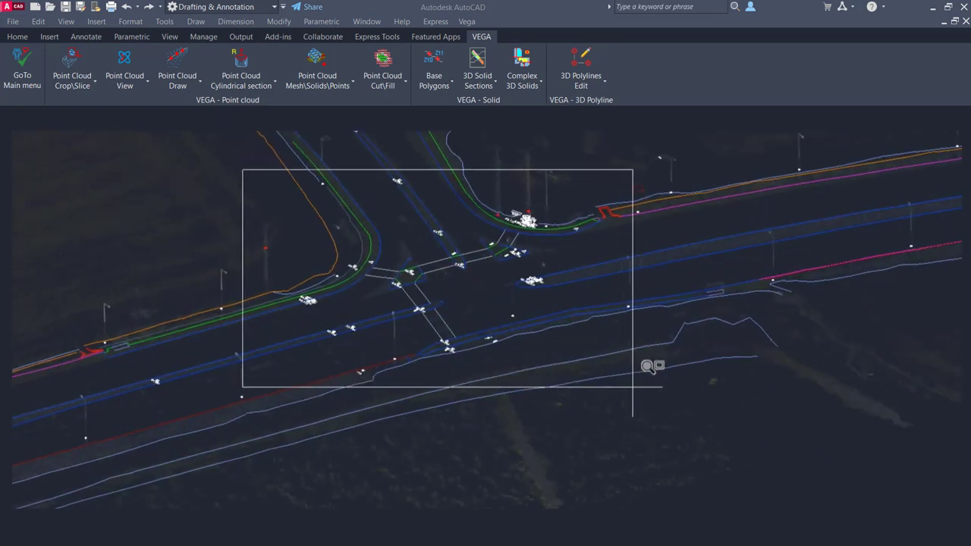
click(646, 385)
click(685, 481)
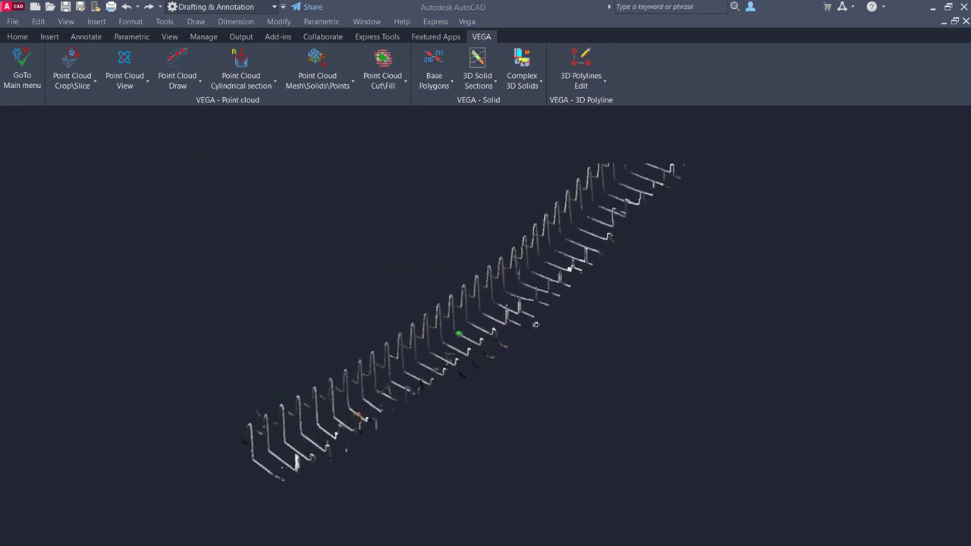
Pan, zoom and re-angle the view onto the point-cloud cross-section slices
middle_drag(490, 333, 625, 303)
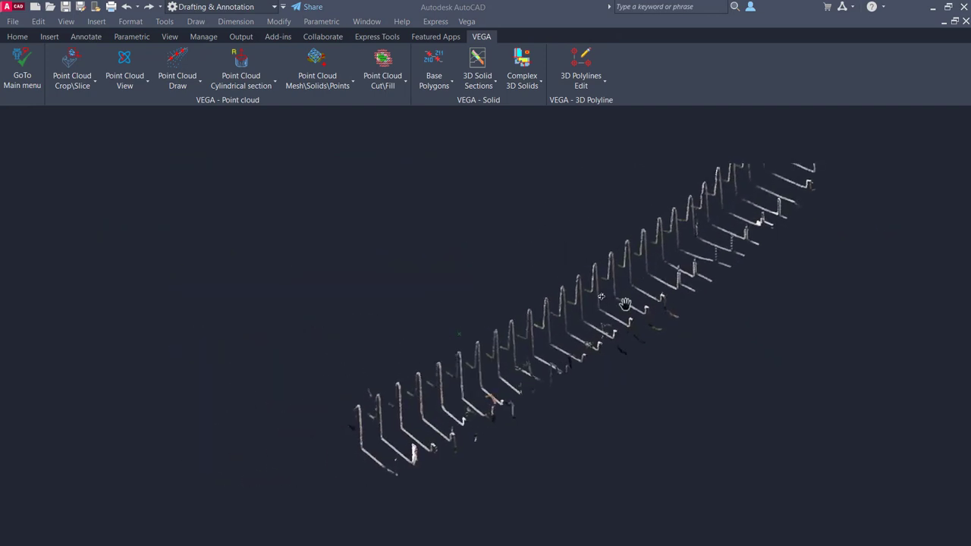
scroll(408, 400, up, 5)
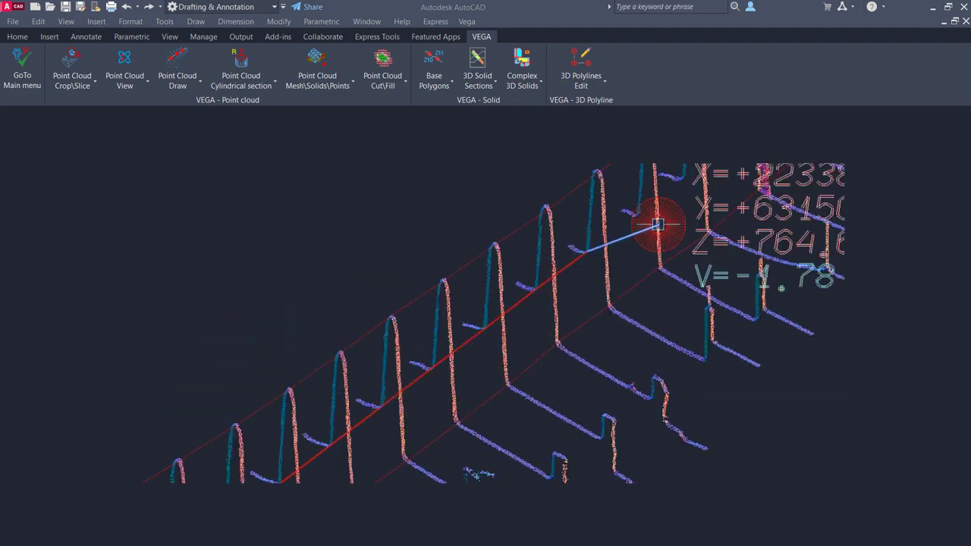
shift+middle_drag(452, 377, 630, 178)
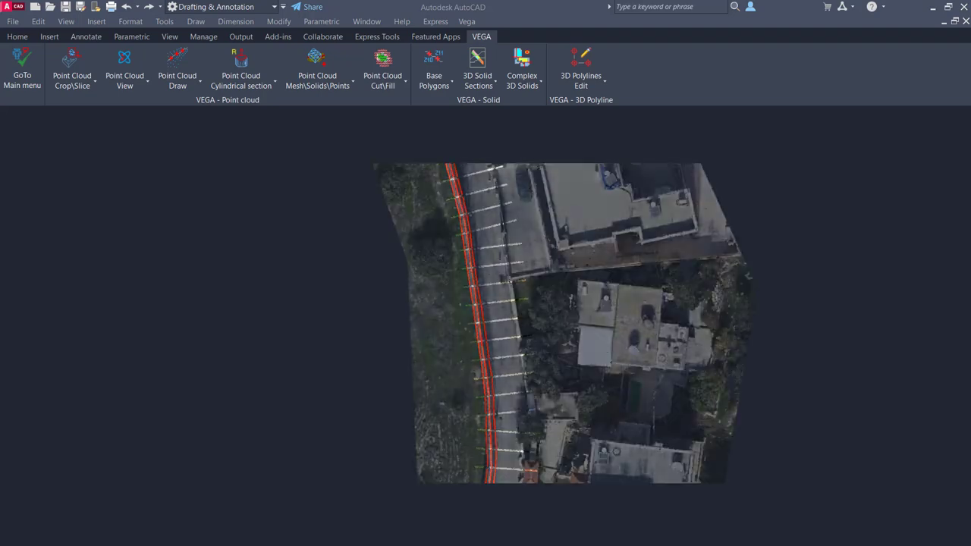
Orbit the street point cloud to an oblique view showing the red curb polyline
mouse_move(522, 255)
shift+middle_down()
mouse_move(517, 306)
mouse_move(714, 282)
shift+middle_up()
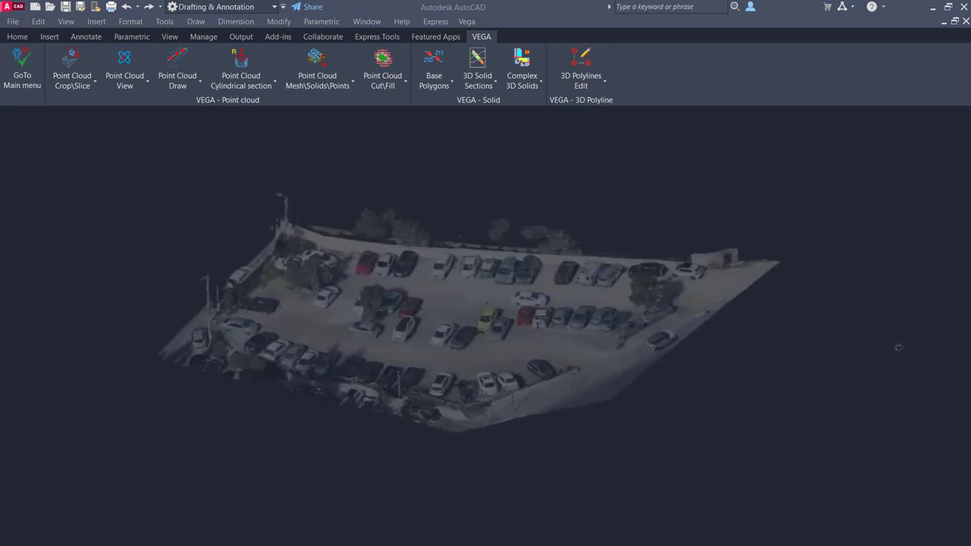
Orbit the parking-lot point cloud to a low side view and zoom in
mouse_move(898, 346)
shift+middle_down()
mouse_move(886, 301)
mouse_move(534, 361)
shift+middle_up()
scroll(336, 429, up, 5)
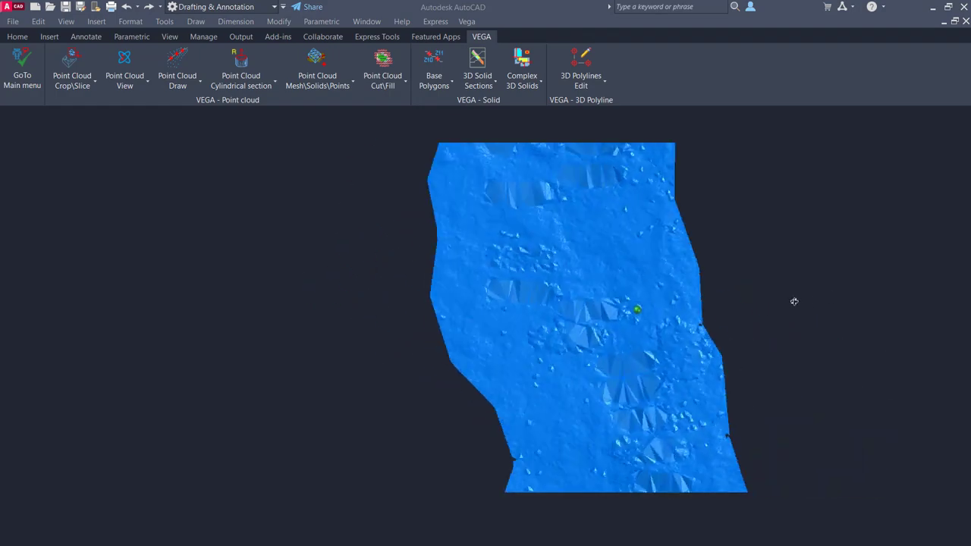
Orbit the cleaned ground surface, the original parking-lot point cloud, then the terrain point cloud
mouse_move(794, 299)
shift+middle_down()
mouse_move(871, 255)
mouse_move(790, 318)
mouse_move(668, 318)
mouse_move(581, 347)
shift+middle_up()
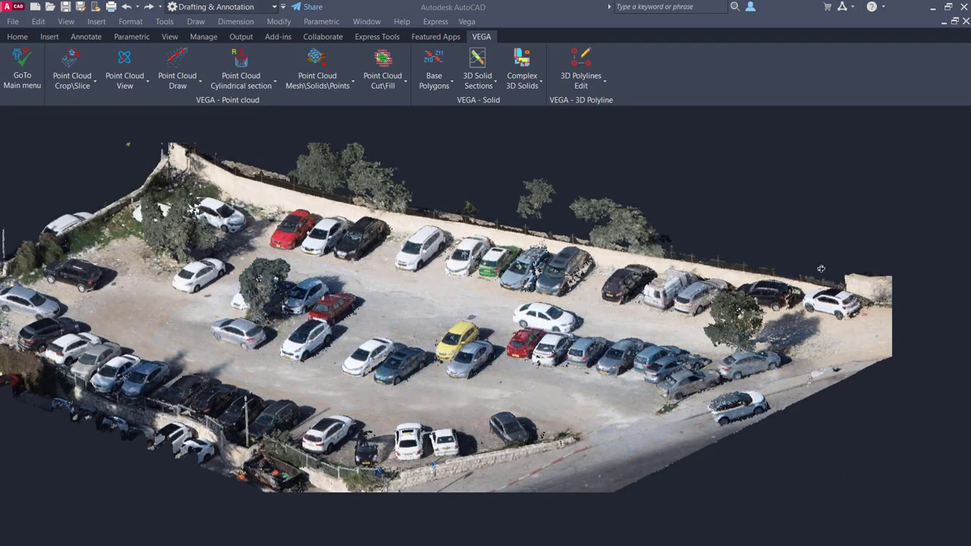
mouse_move(816, 269)
shift+middle_down()
mouse_move(802, 238)
mouse_move(748, 201)
shift+middle_up()
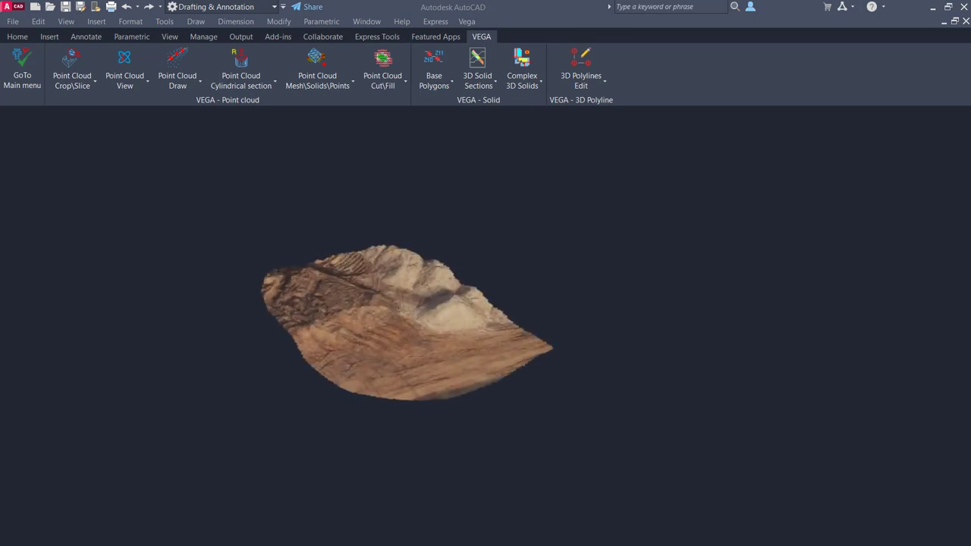
shift+middle_drag(396, 321, 364, 321)
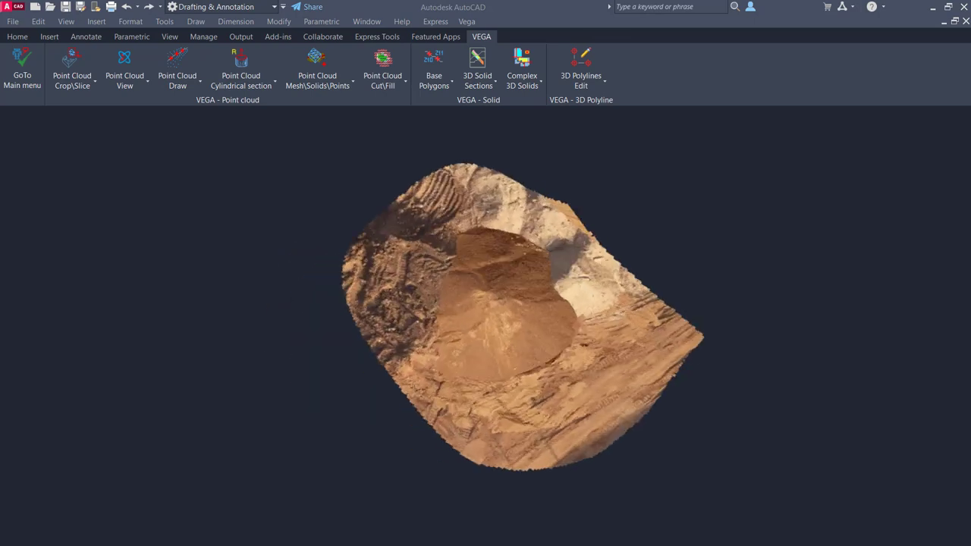
Orbit the excavated terrain scan toward a top-down view
shift+middle_drag(479, 346, 513, 291)
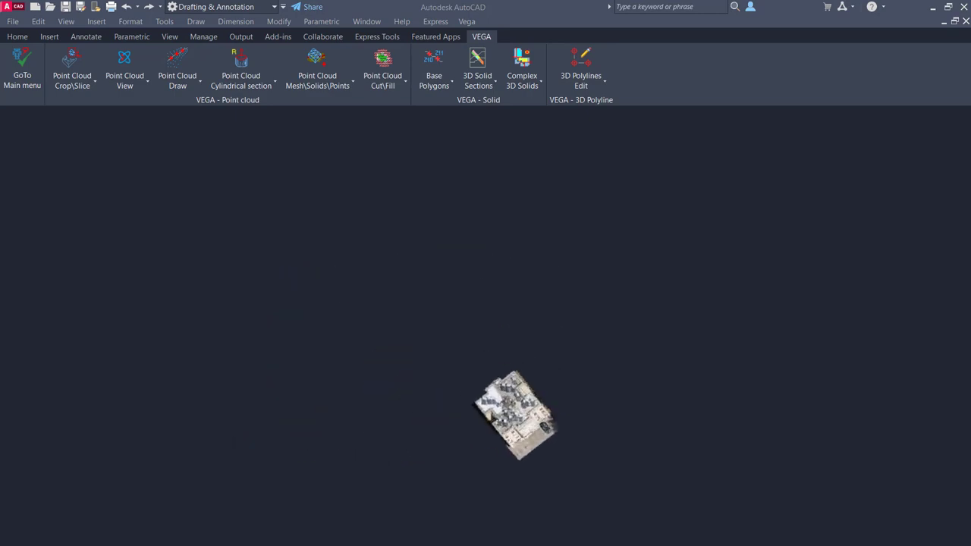
Zoom and orbit the building point cloud, then open the Plane 008 section view
scroll(842, 446, up, 3)
scroll(763, 481, up, 2)
scroll(763, 481, up, 2)
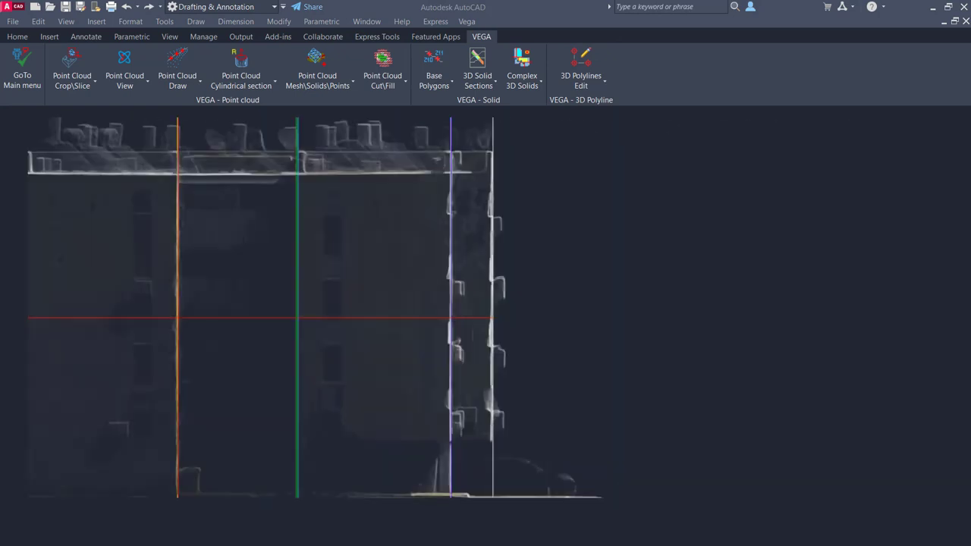
scroll(529, 437, up, 5)
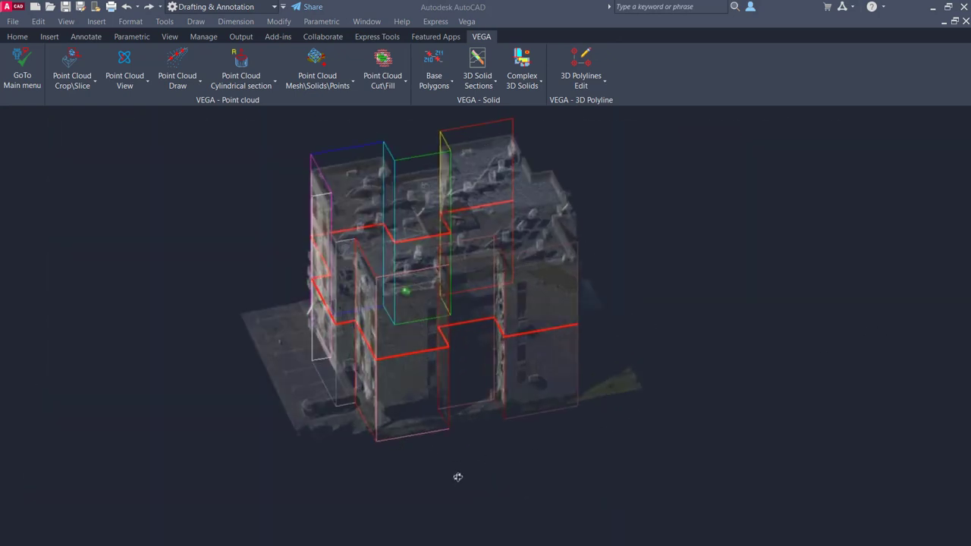
mouse_move(455, 477)
shift+middle_down()
mouse_move(644, 456)
mouse_move(726, 427)
mouse_move(716, 428)
shift+middle_up()
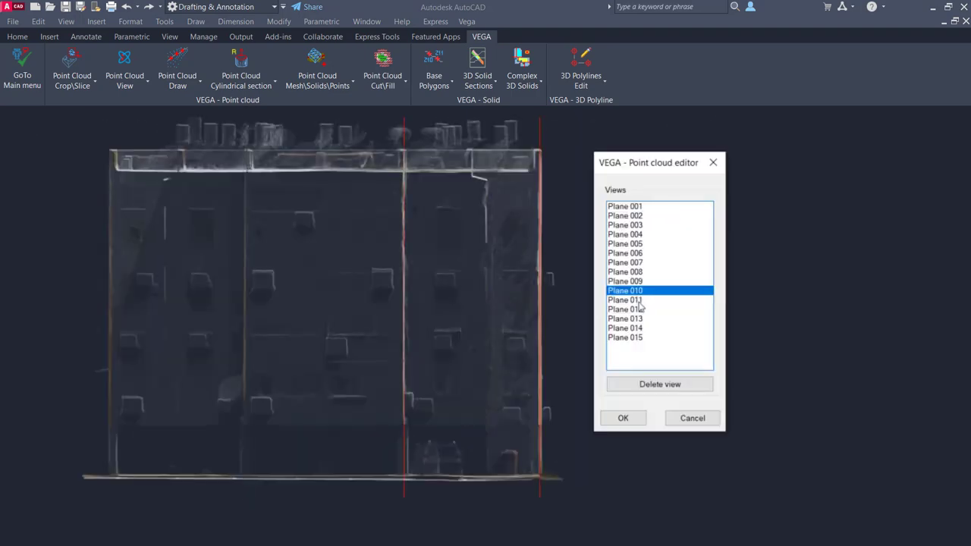
double_click(639, 272)
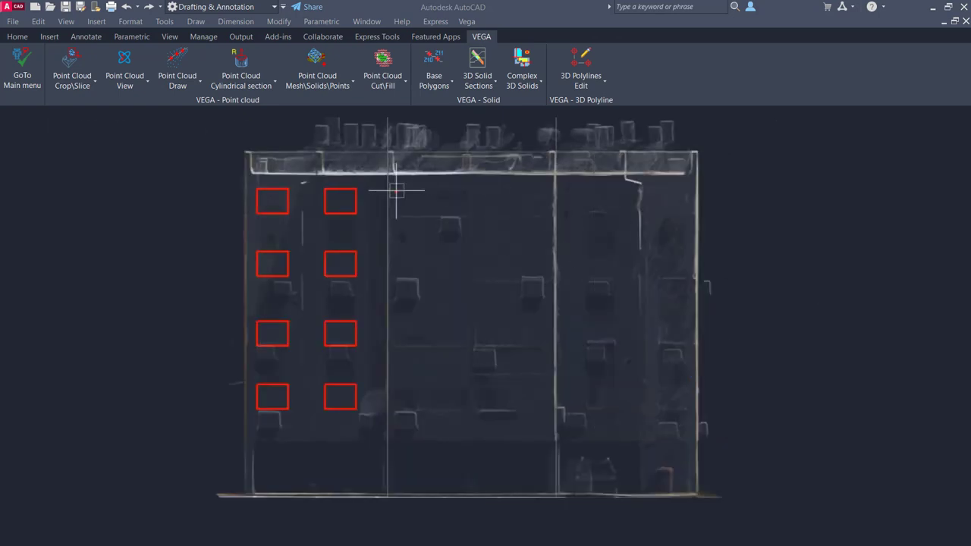
Draw red rectangles around two columns of windows on the Plane 008 section
click(395, 192)
click(467, 214)
click(395, 254)
click(467, 275)
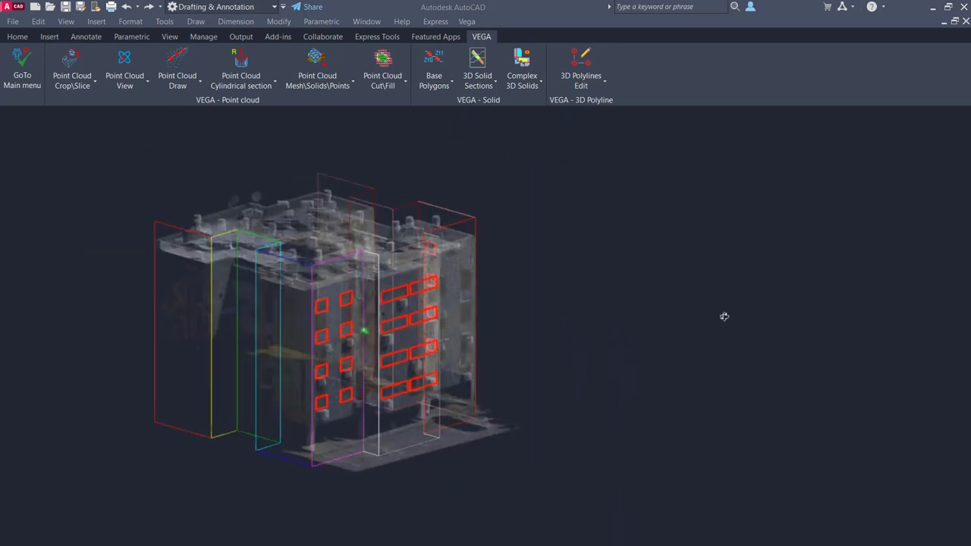
Zoom and pan to the enlarged building plan, then start a line across the dome roof
scroll(684, 476, up, 5)
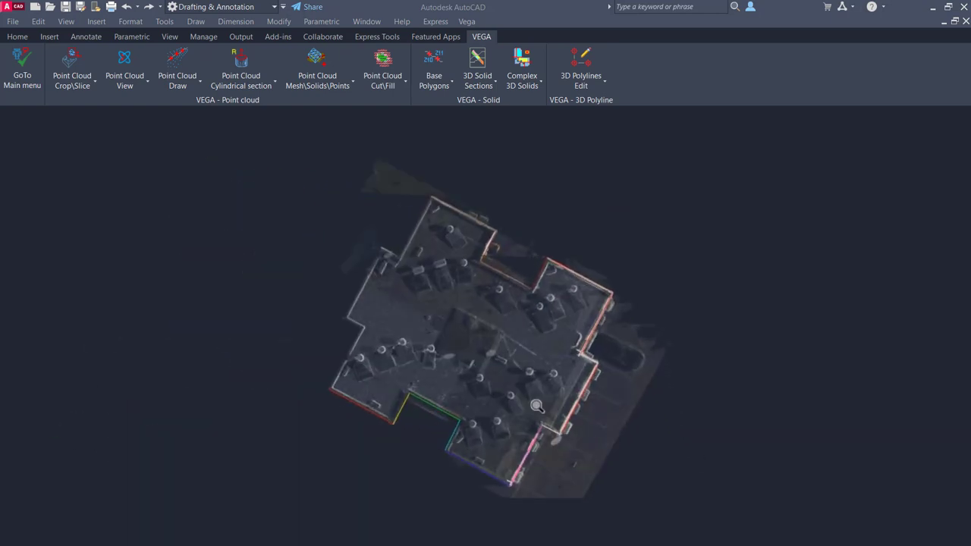
middle_drag(516, 430, 439, 399)
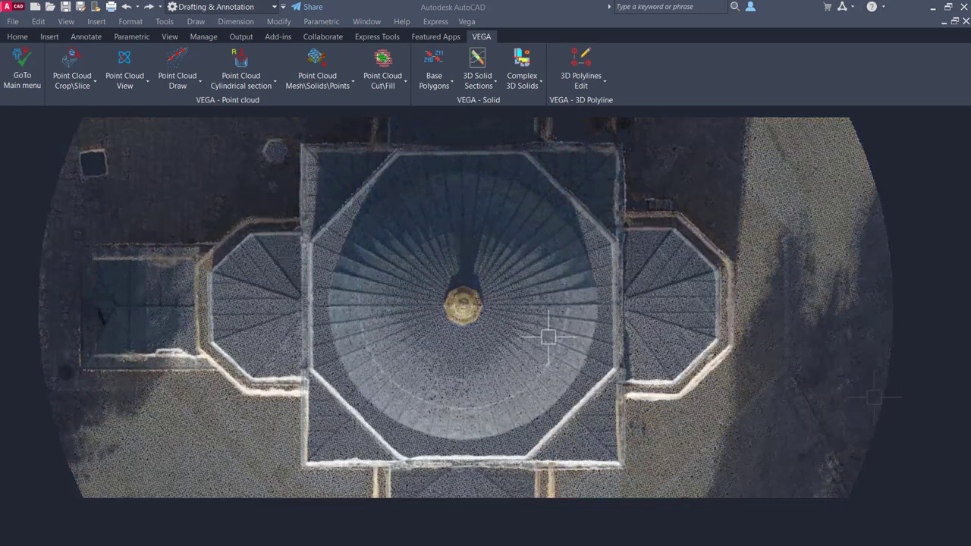
click(524, 153)
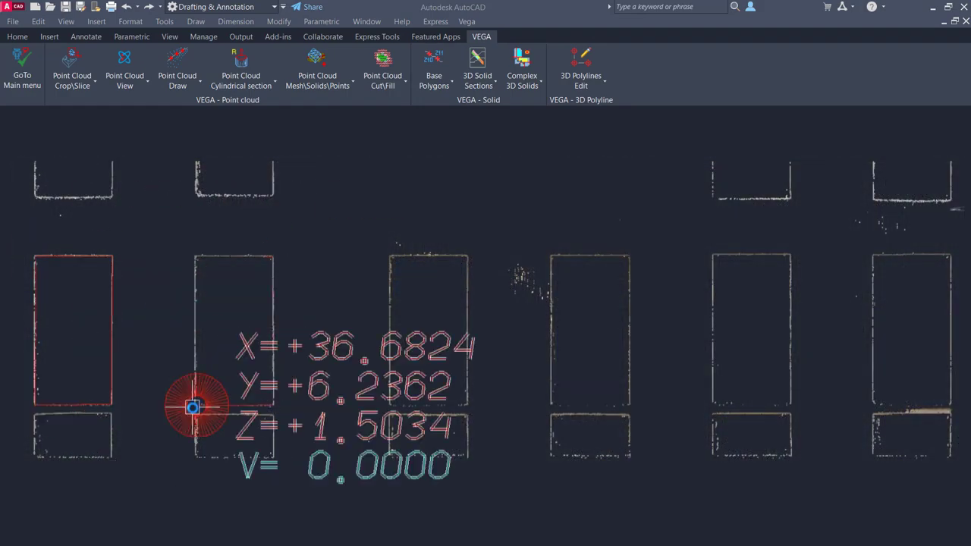
Trace the next window outline in red, then zoom out and pan to the remaining windows
click(387, 415)
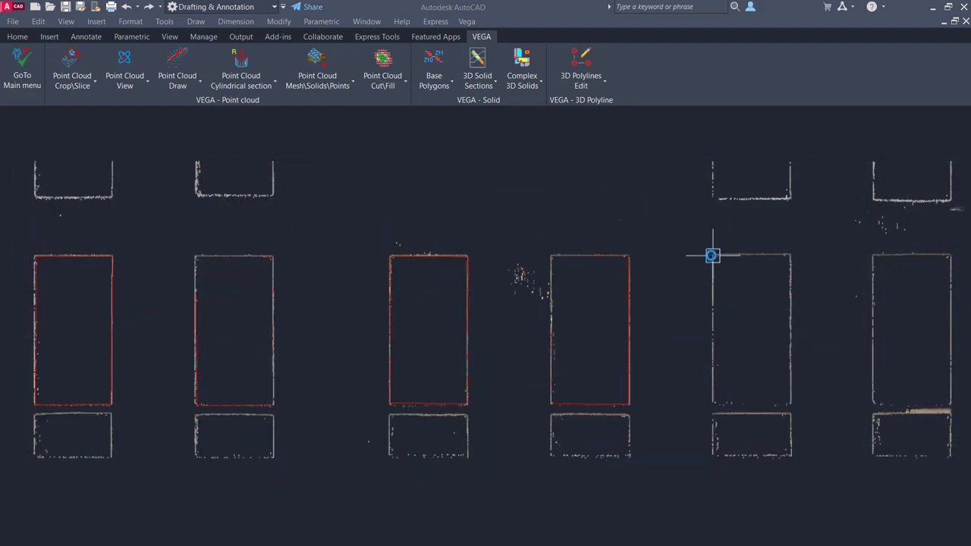
scroll(939, 387, down, 2)
mouse_move(845, 354)
middle_down()
mouse_move(575, 351)
mouse_move(703, 353)
mouse_move(660, 370)
middle_up()
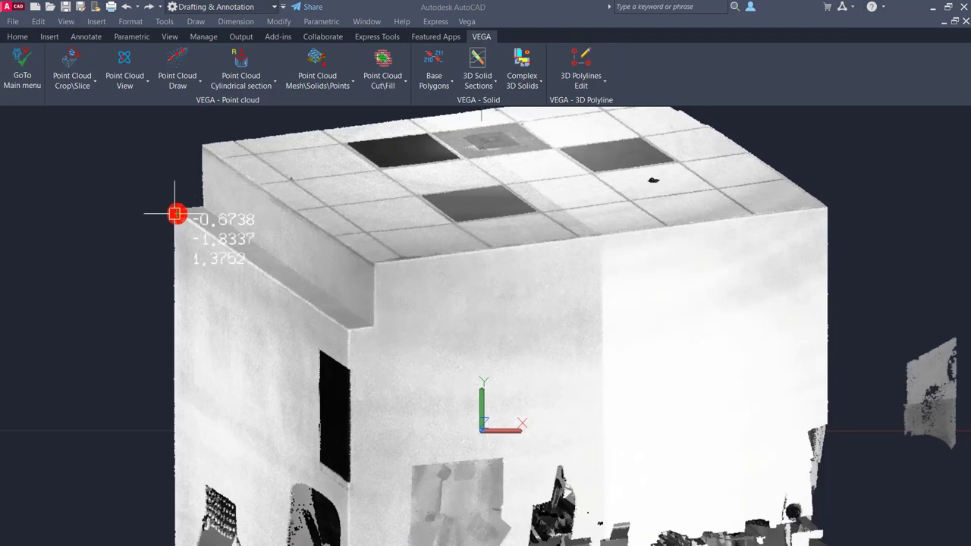
Place red polyline vertices at the ceiling corner and along the top wall, then orbit to check it
scroll(174, 211, up, 5)
click(524, 424)
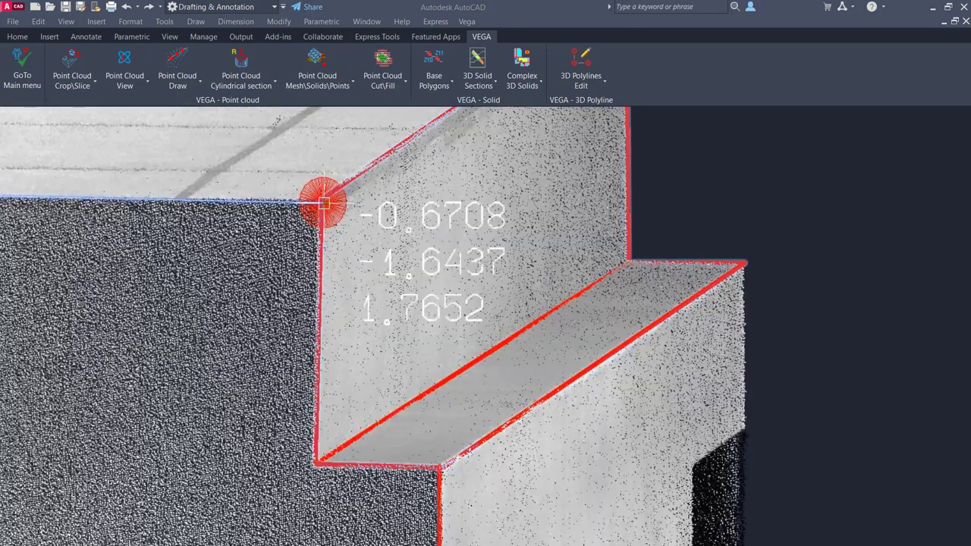
scroll(324, 203, down, 3)
scroll(357, 258, down, 5)
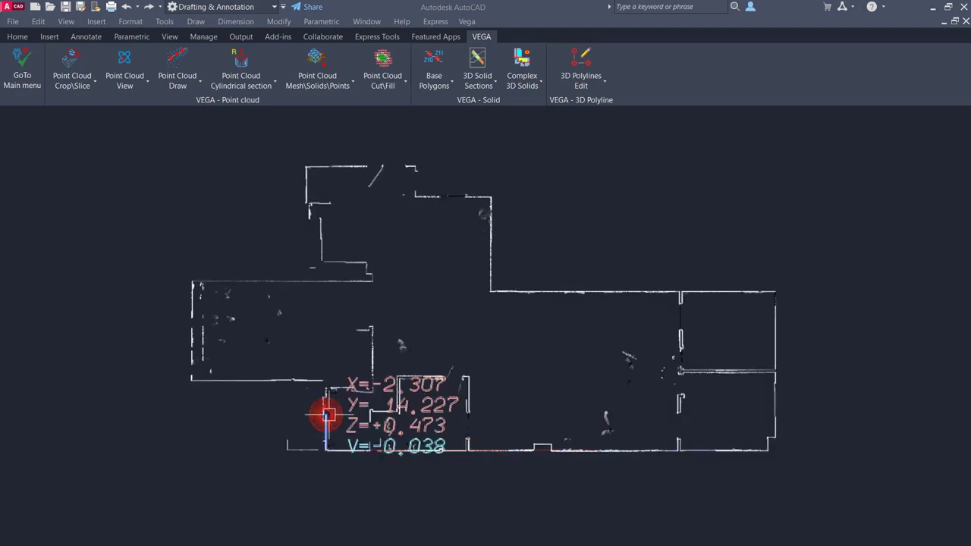
click(310, 199)
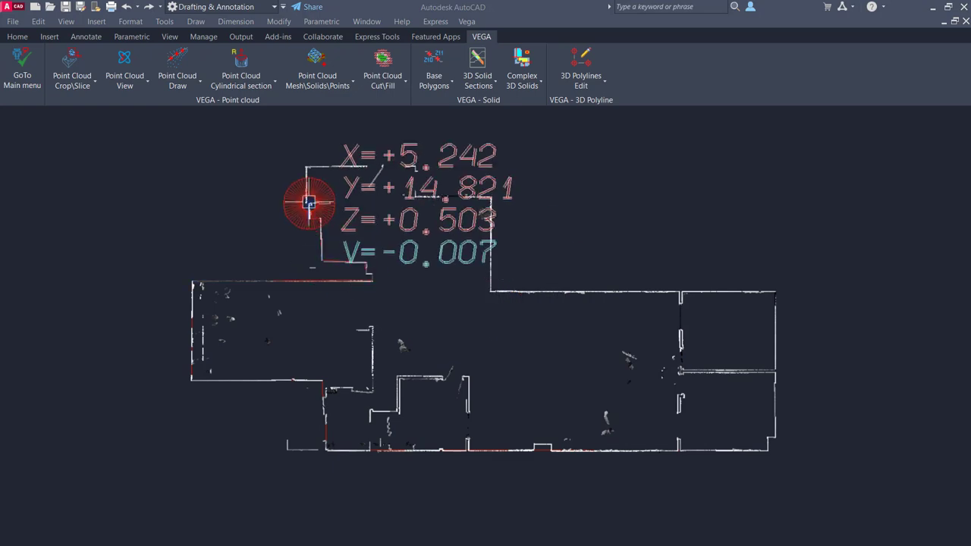
click(415, 166)
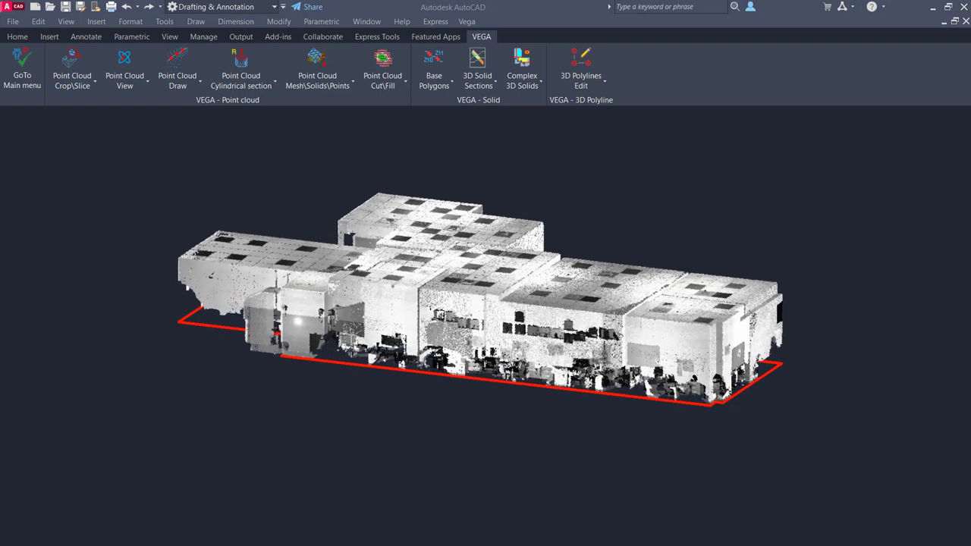
mouse_move(247, 280)
shift+middle_down()
mouse_move(658, 329)
mouse_move(581, 325)
shift+middle_up()
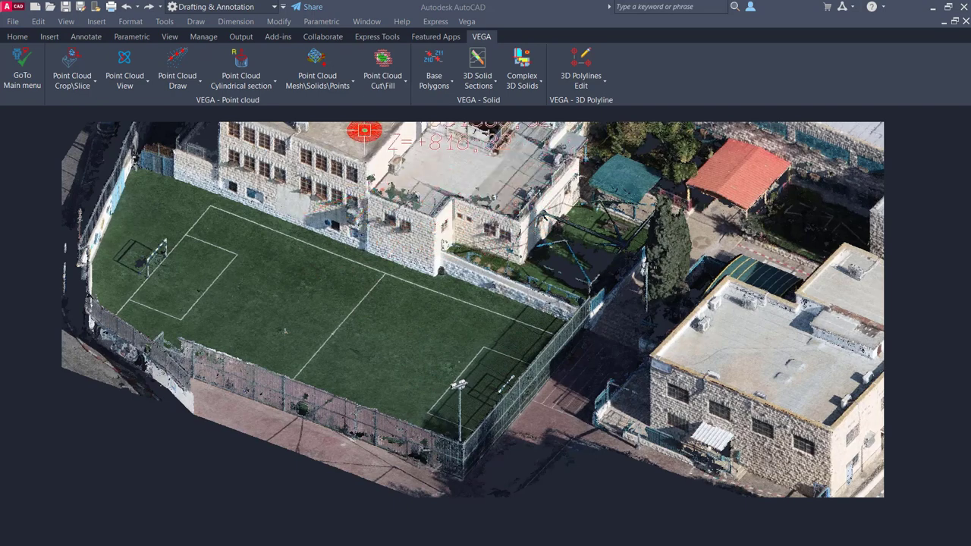
Pick two points on the football pitch, then zoom onto the goal and penalty area
click(278, 247)
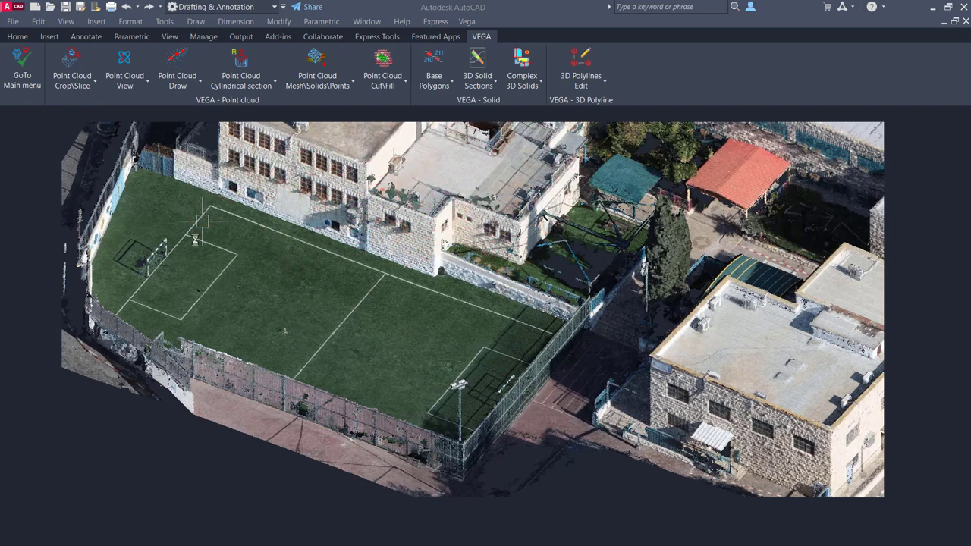
click(174, 281)
scroll(263, 384, up, 5)
scroll(262, 384, up, 3)
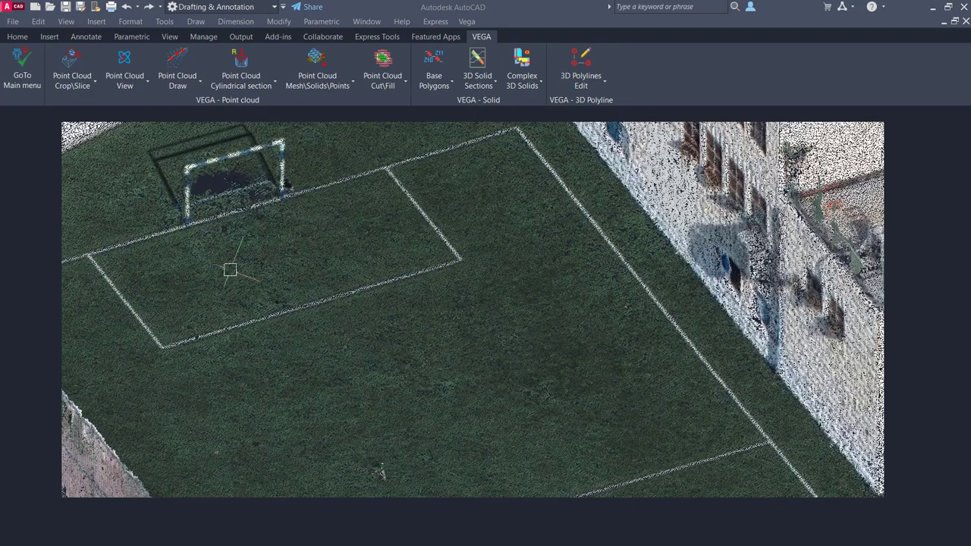
middle_drag(230, 271, 402, 341)
Close a red polyline through the penalty-box corners and goal posts, then orbit to view it
click(414, 262)
click(411, 200)
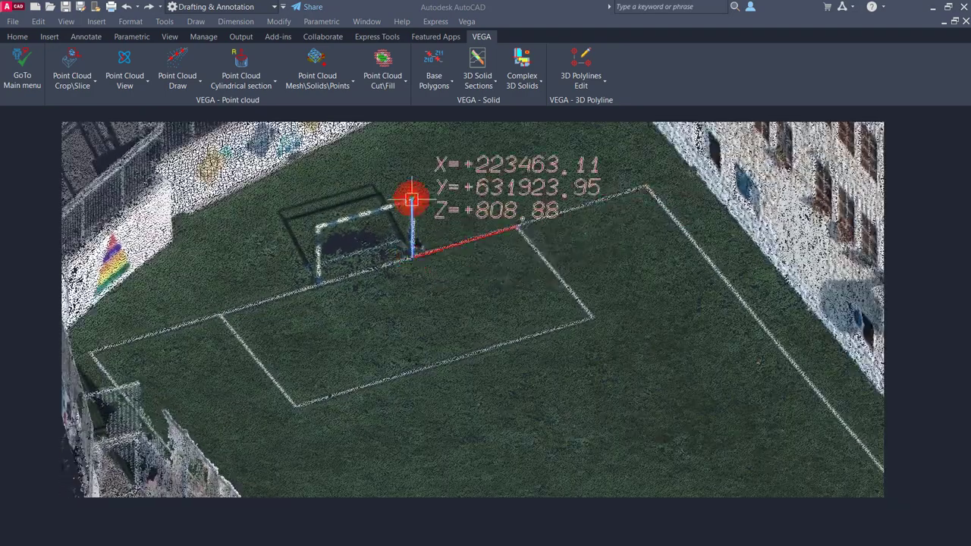
click(315, 271)
click(591, 319)
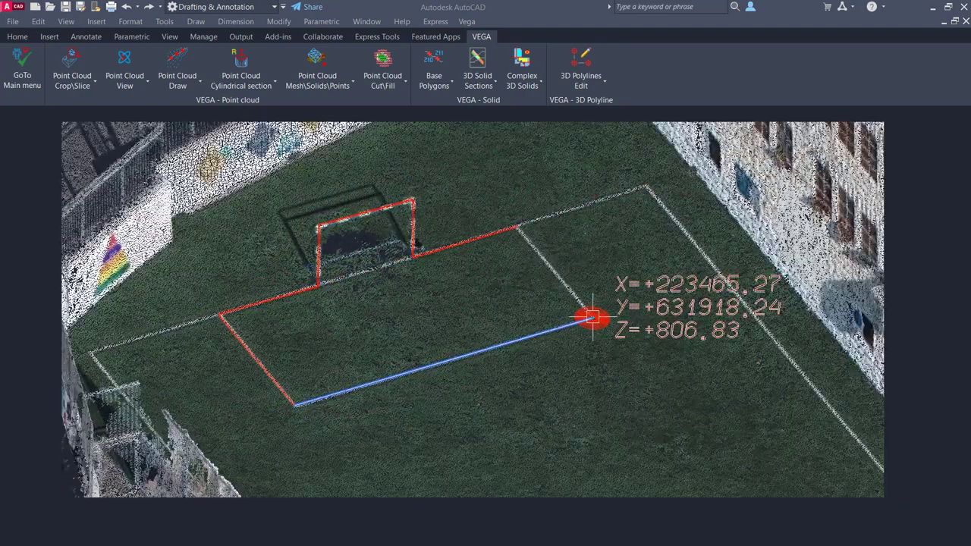
key(Return)
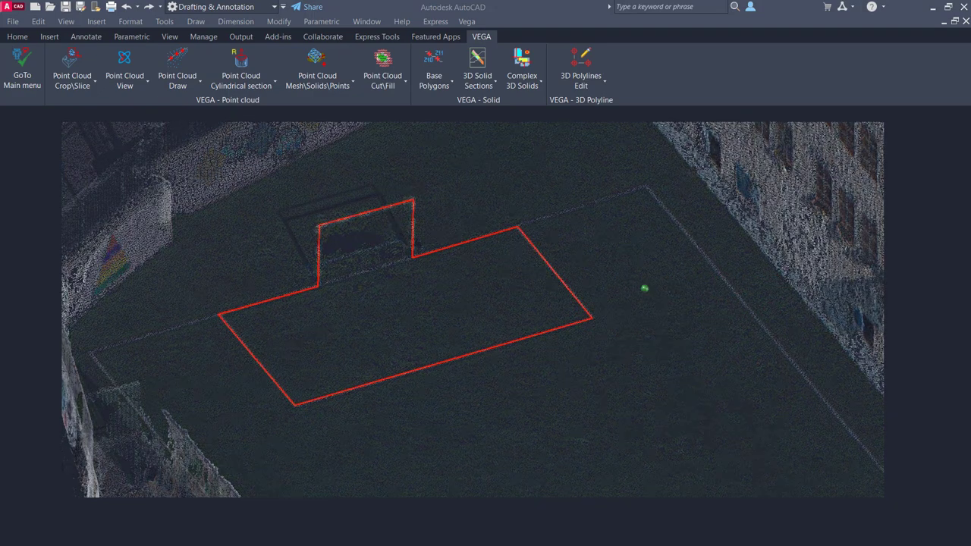
shift+middle_drag(473, 268, 386, 250)
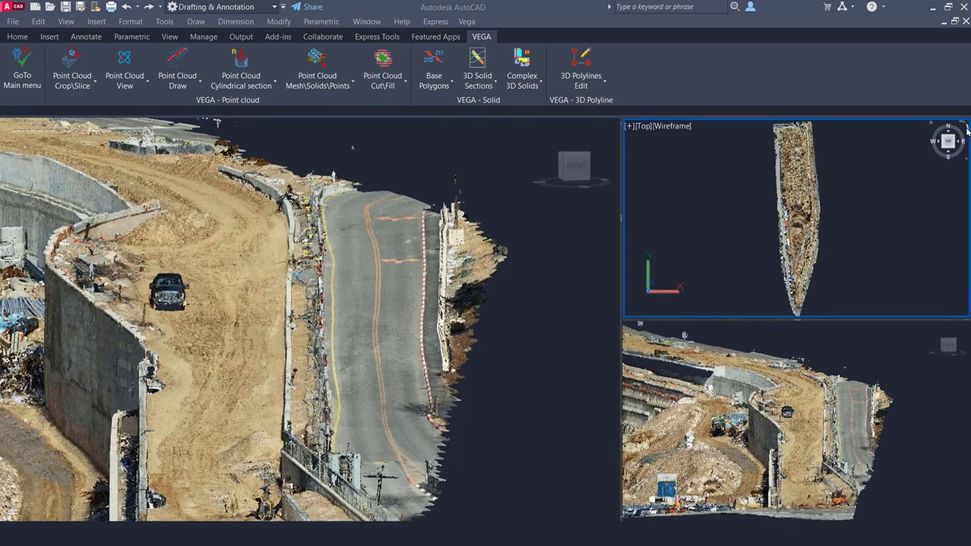
Rotate the upper-right road viewport 90 degrees and zoom in
click(966, 131)
scroll(747, 224, up, 3)
scroll(757, 204, up, 3)
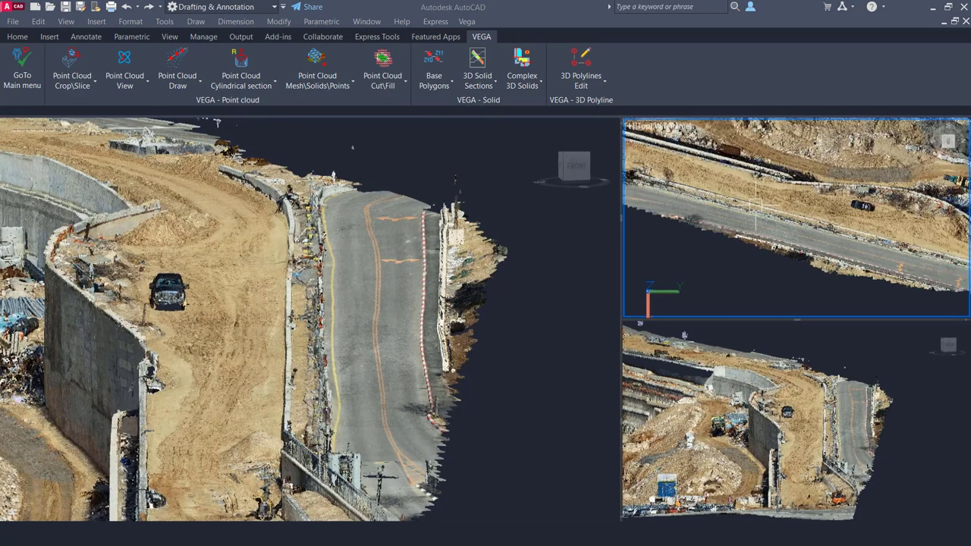
scroll(756, 203, up, 3)
Set the lower-right road viewport to NW Isometric and zoom in
click(662, 331)
click(662, 332)
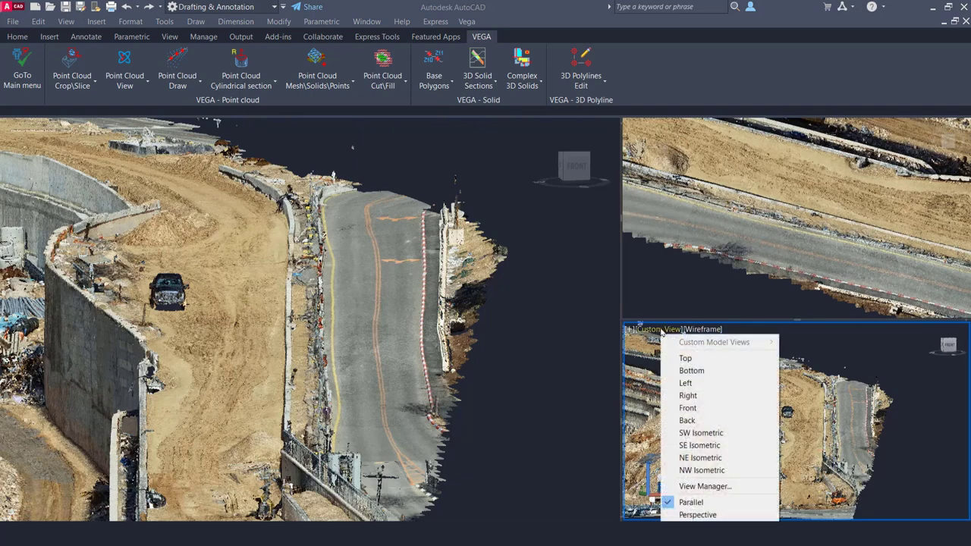
click(711, 473)
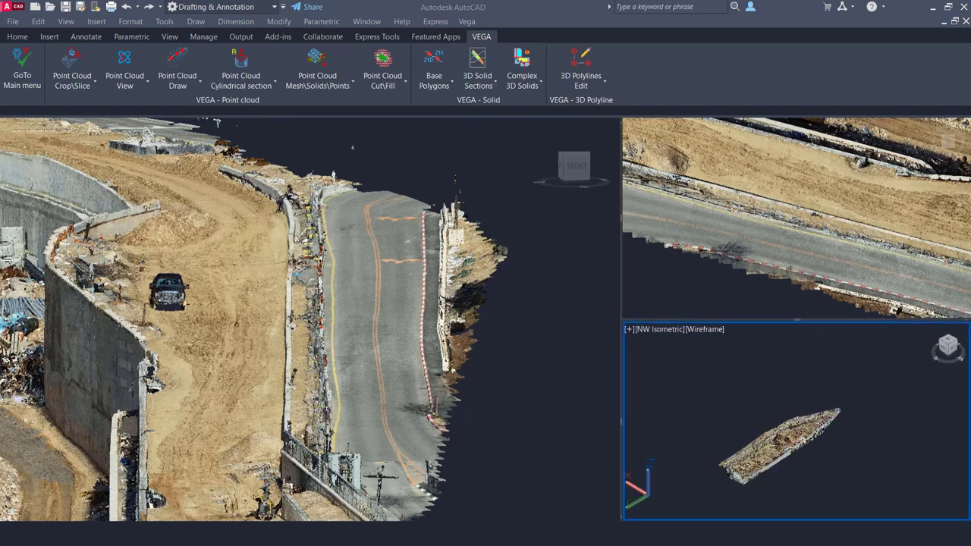
scroll(782, 447, up, 5)
scroll(781, 447, up, 3)
scroll(782, 447, up, 2)
Zoom the upper-right viewport, then pick points along the road centreline across viewports
click(822, 247)
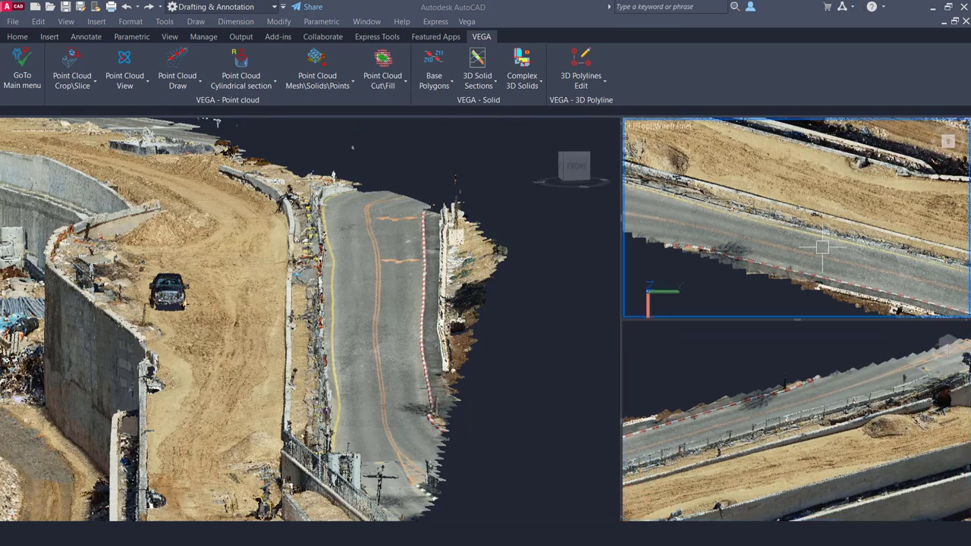
scroll(822, 247, up, 2)
click(203, 122)
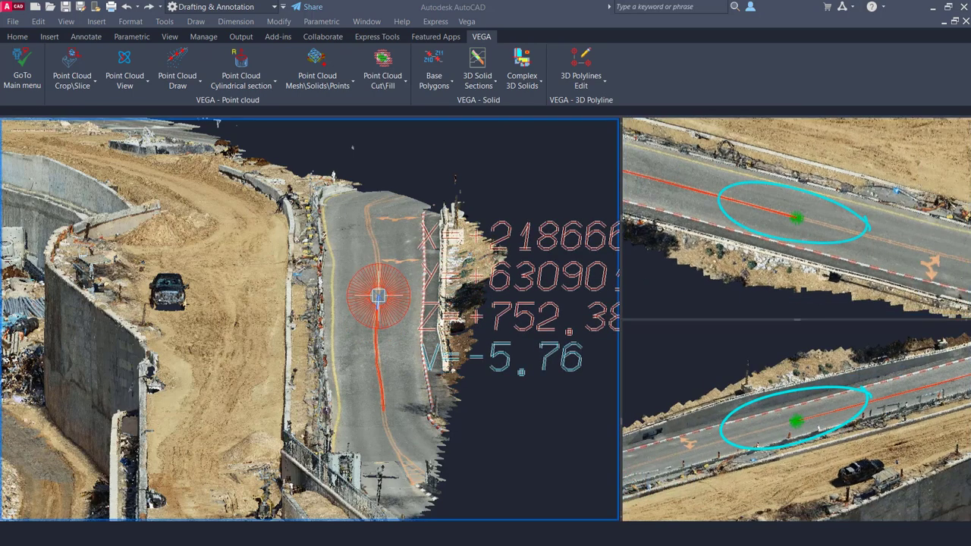
click(379, 295)
click(878, 238)
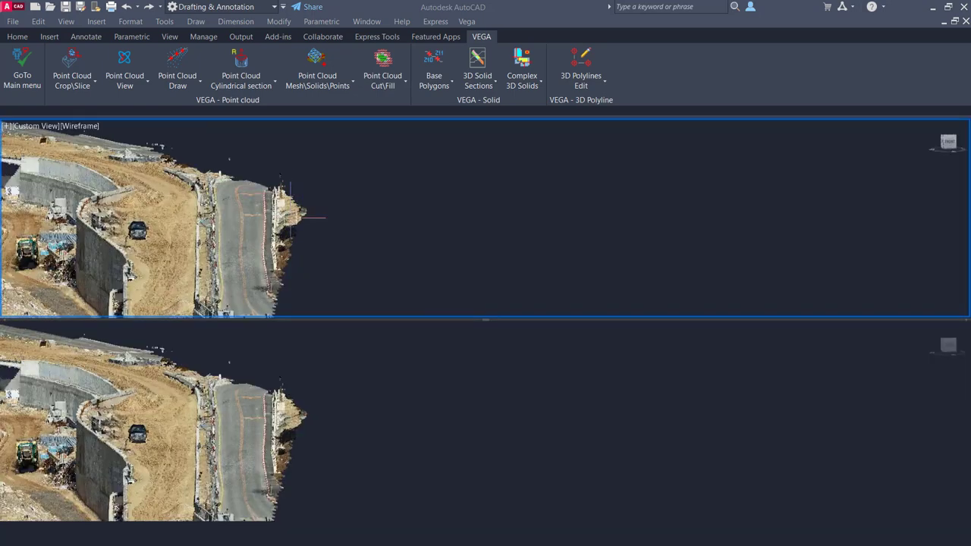
Set the upper road viewport to Top and the lower viewport to NW Isometric
click(35, 126)
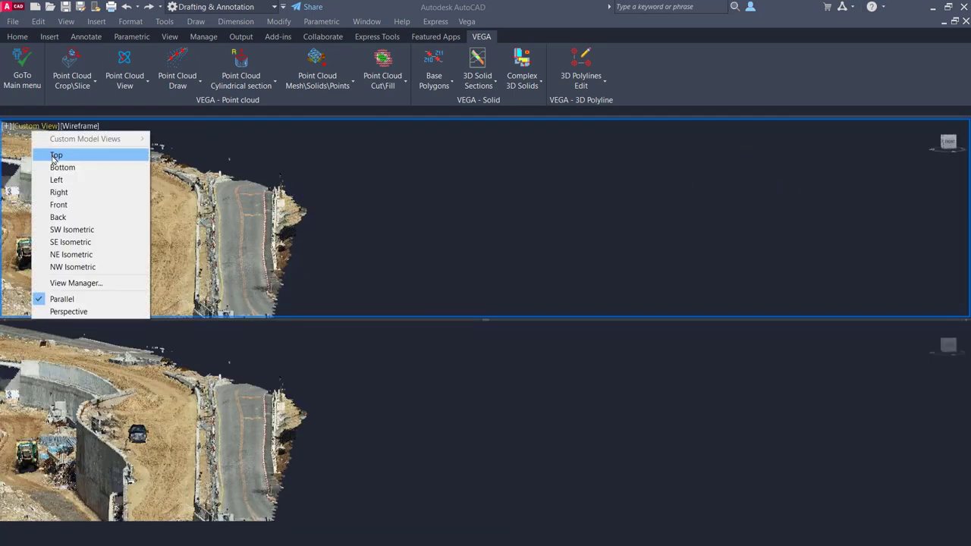
click(53, 156)
click(35, 329)
click(84, 476)
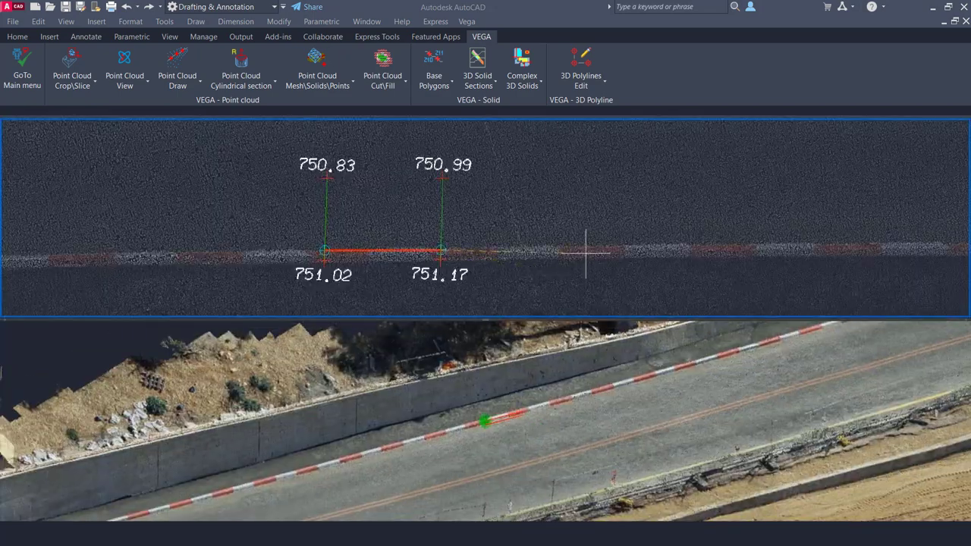
Click profile vertices along the curb, ending with labels 751.61/751.77, 751.70/751.85 and 751.83/751.98
click(607, 247)
click(674, 248)
click(772, 246)
click(844, 245)
click(901, 245)
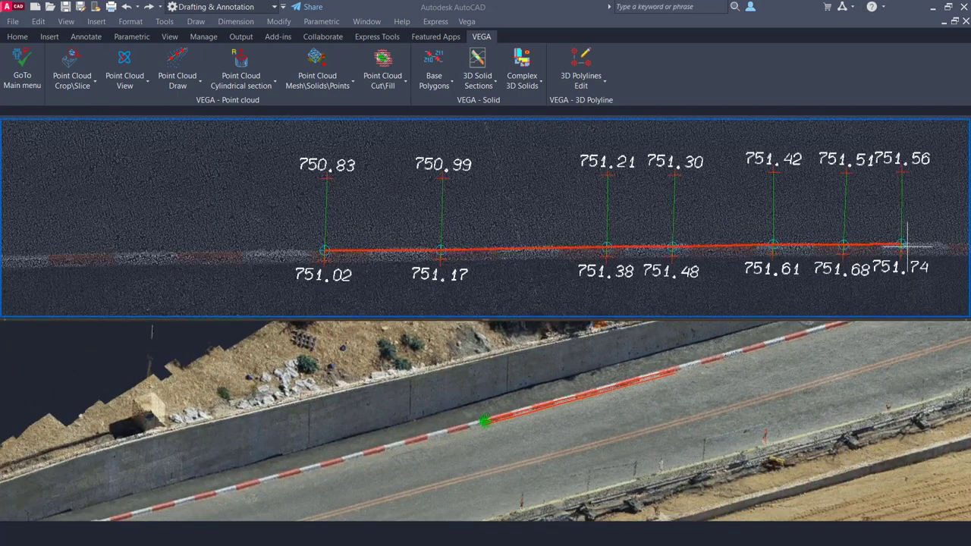
click(939, 244)
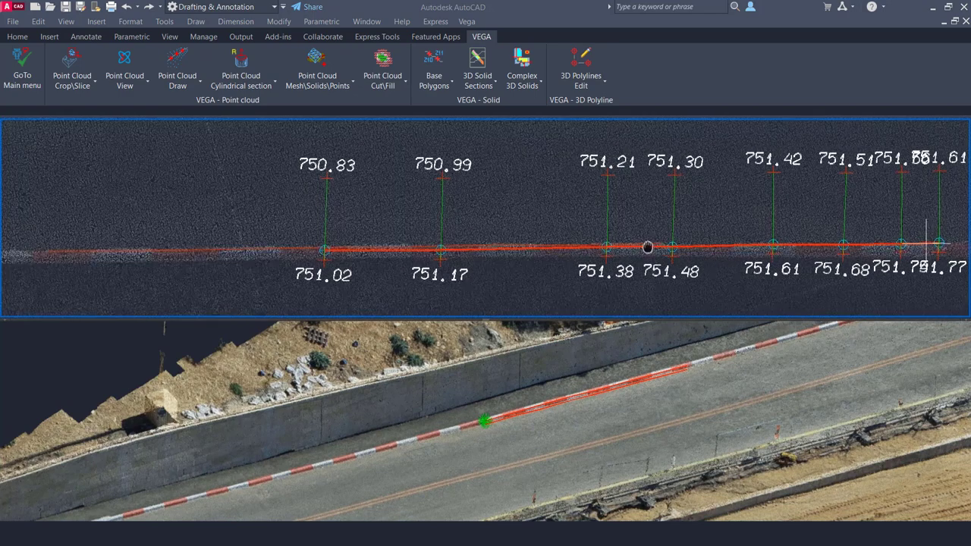
click(733, 243)
click(841, 244)
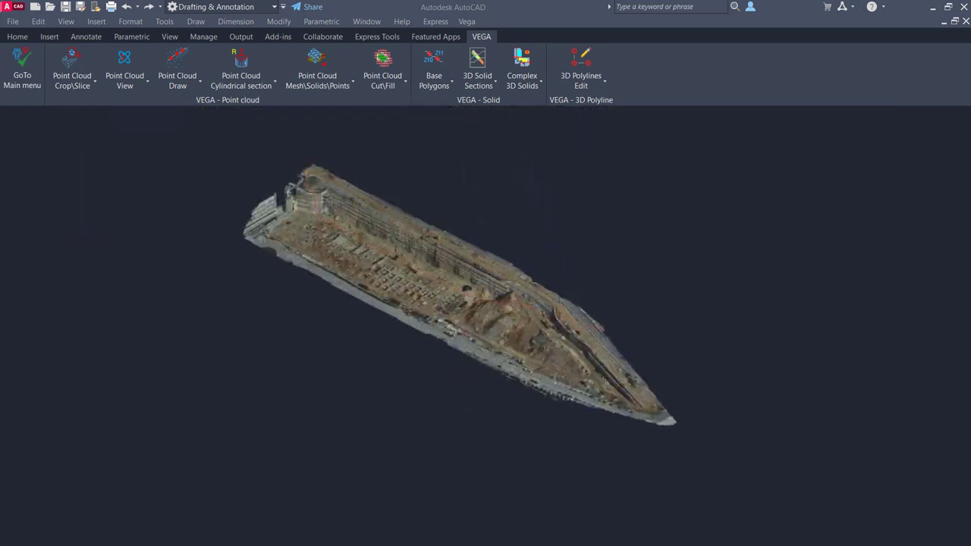
Zoom into the excavation, select the red polyline to inspect it, then clear the selection
scroll(721, 397, up, 5)
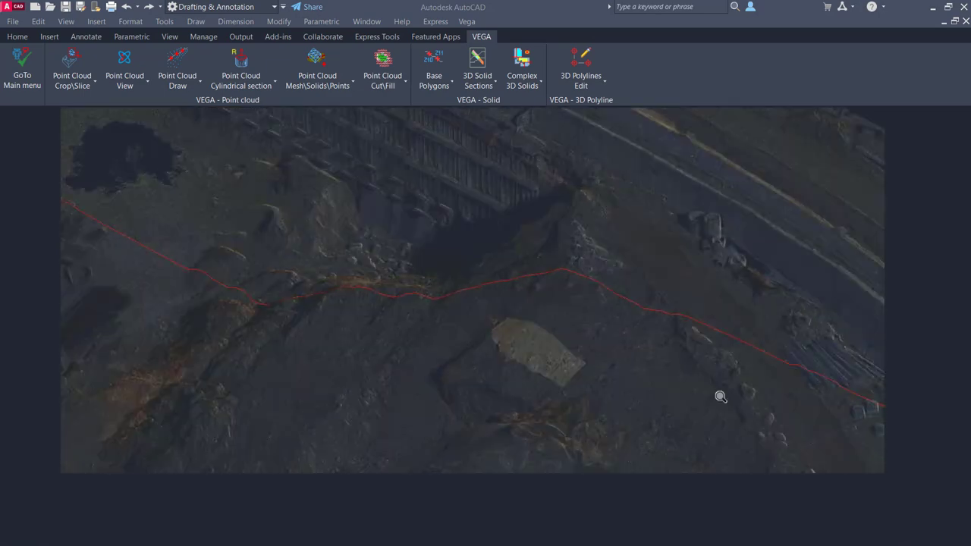
click(781, 363)
key(Escape)
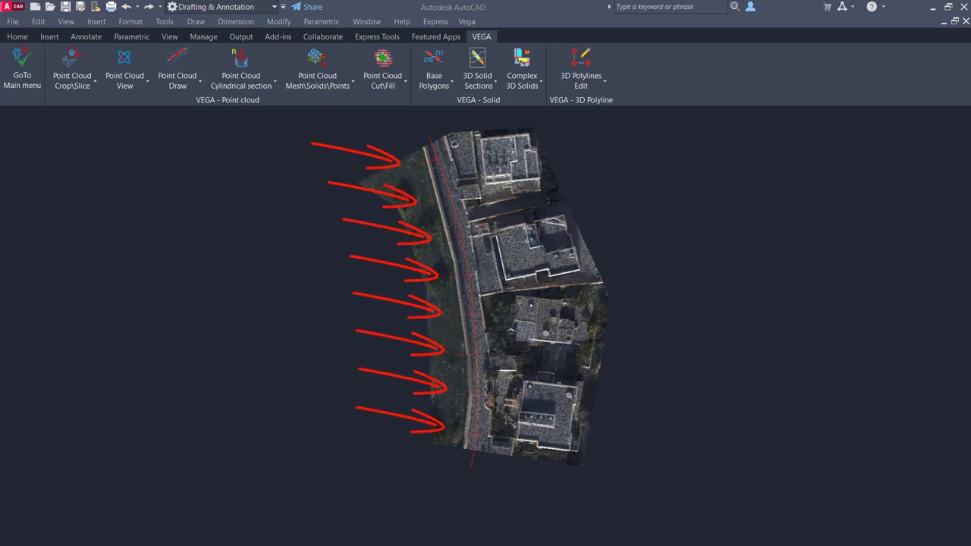
Zoom out and back in to view the red cross-section lines along the street
scroll(498, 418, down, 5)
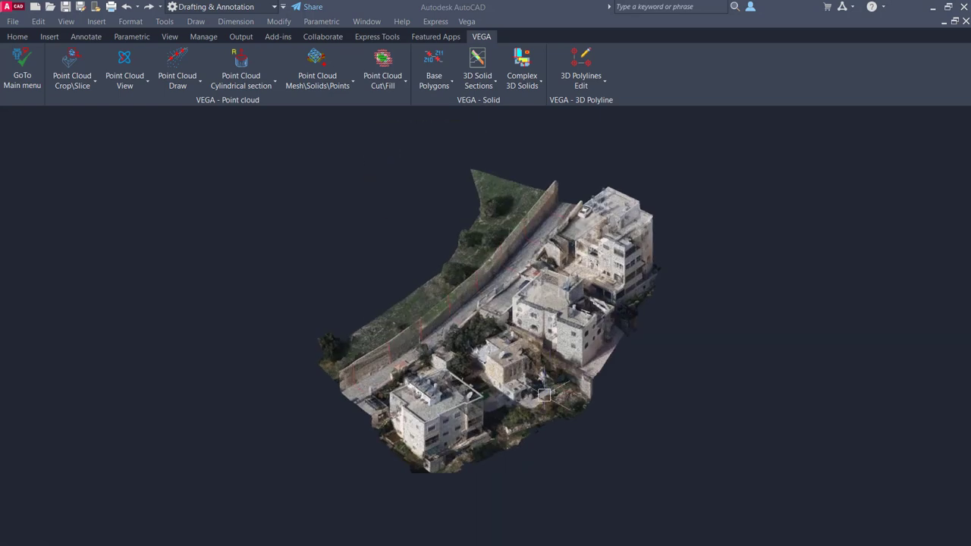
scroll(496, 310, up, 3)
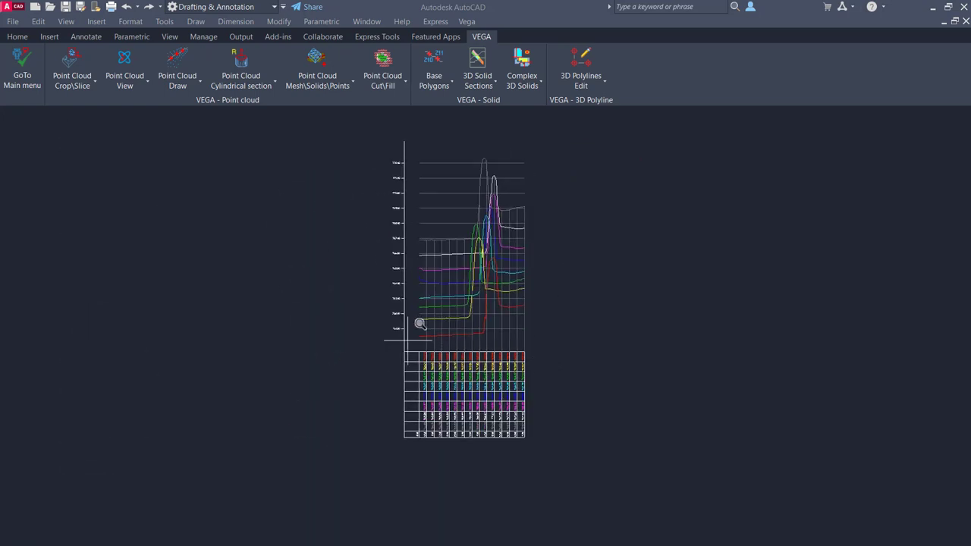
Enlarge the profile elevation table to fill the view, then zoom back out
click(540, 437)
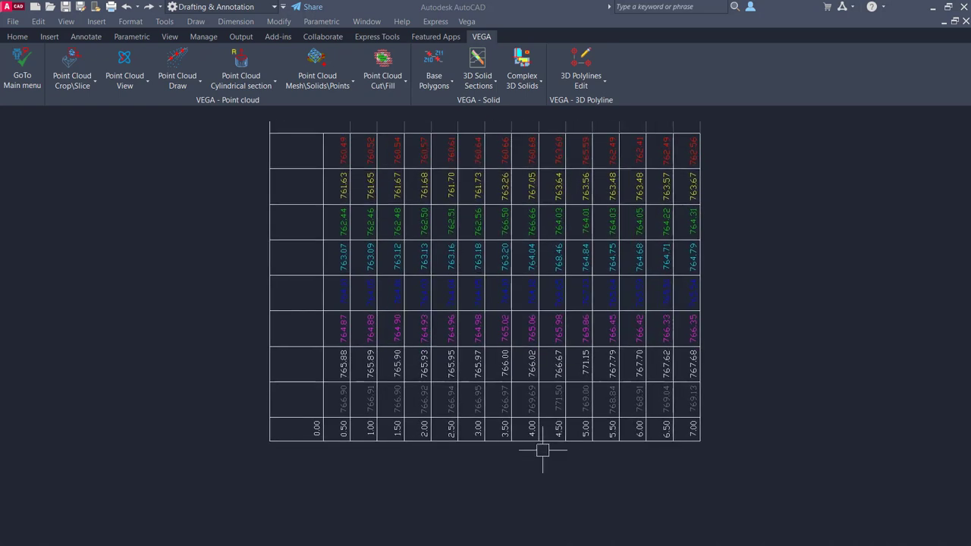
scroll(542, 250, down, 10)
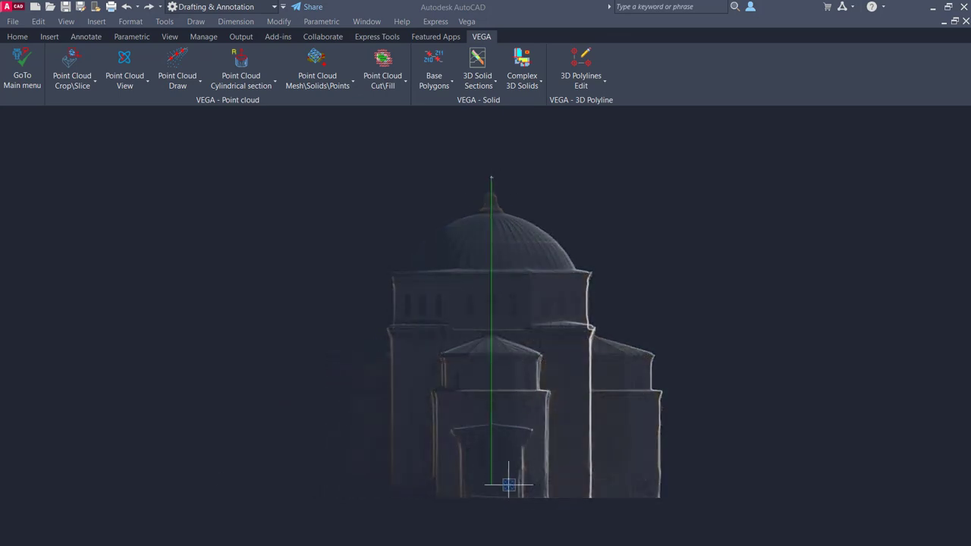
Orbit around the domed building point cloud
mouse_move(508, 484)
shift+middle_down()
mouse_move(499, 372)
mouse_move(602, 390)
mouse_move(496, 372)
mouse_move(623, 358)
shift+middle_up()
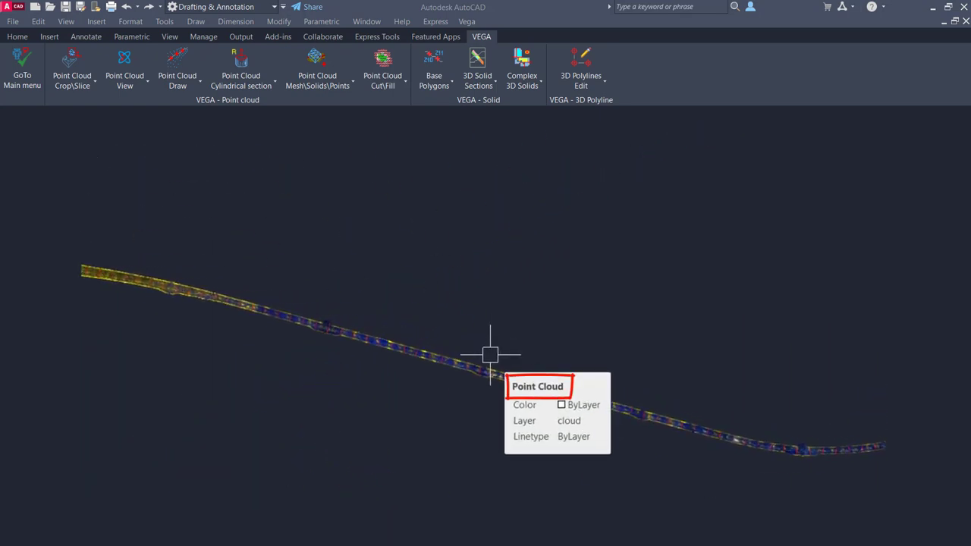
Rotate the road strip into a close 3D view and acknowledge the 206-block, 146-polyline report
mouse_move(490, 354)
shift+middle_down()
mouse_move(400, 396)
mouse_move(306, 417)
mouse_move(600, 250)
mouse_move(398, 234)
shift+middle_up()
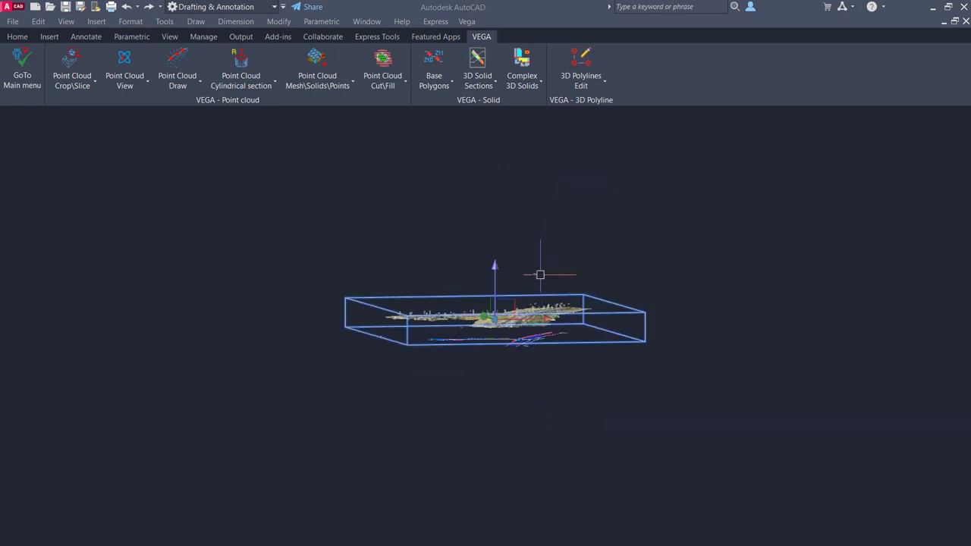
scroll(542, 336, up, 2)
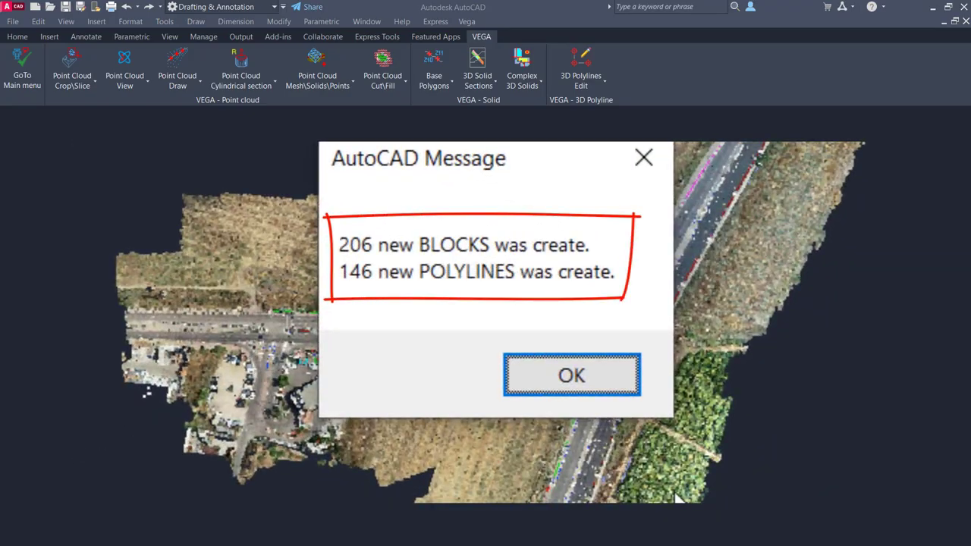
click(581, 372)
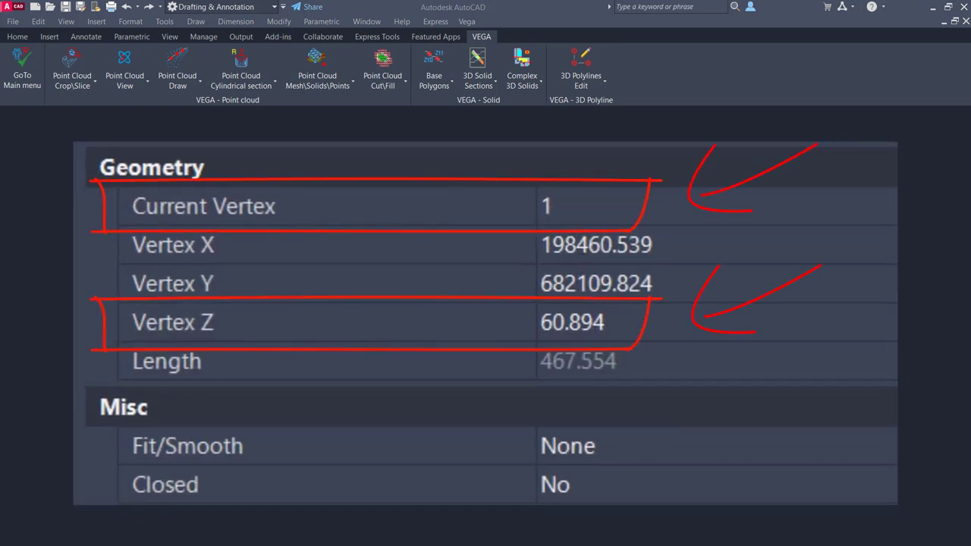
Set Current Vertex to 216, then 214, to read their Vertex Z heights
text(216)
key(Return)
text(214)
key(Return)
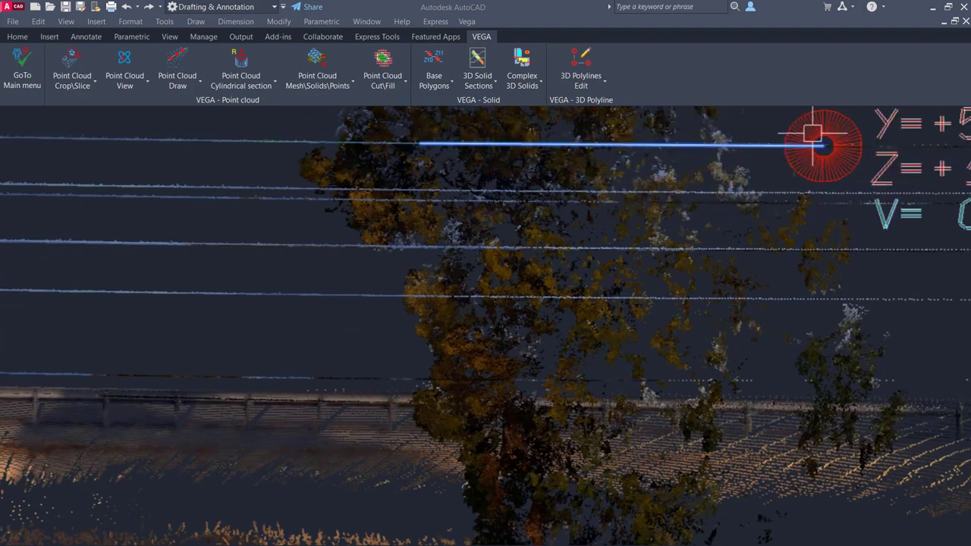
Finish the top power-wire polyline at the far pole, then orbit to see tree, posts and pylon
middle_drag(834, 148, 326, 264)
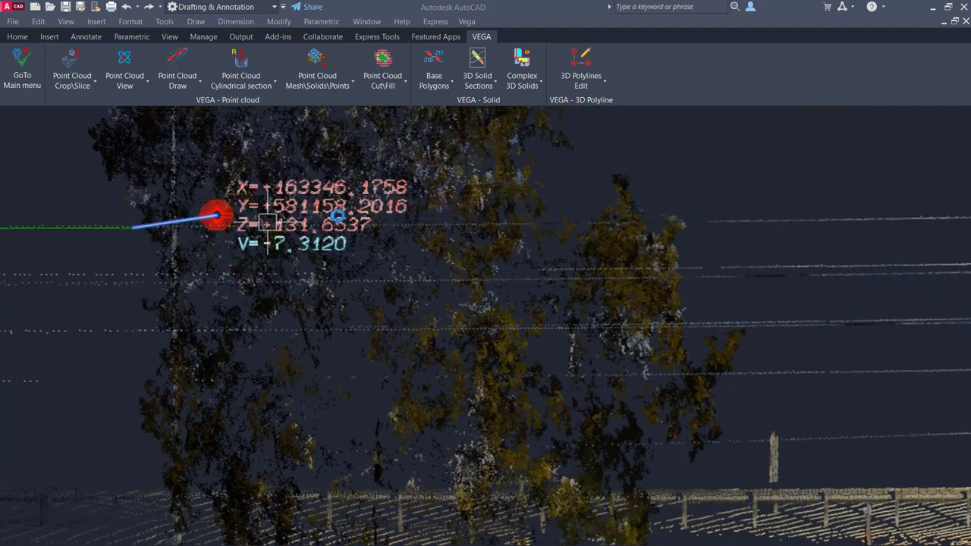
scroll(834, 217, up, 3)
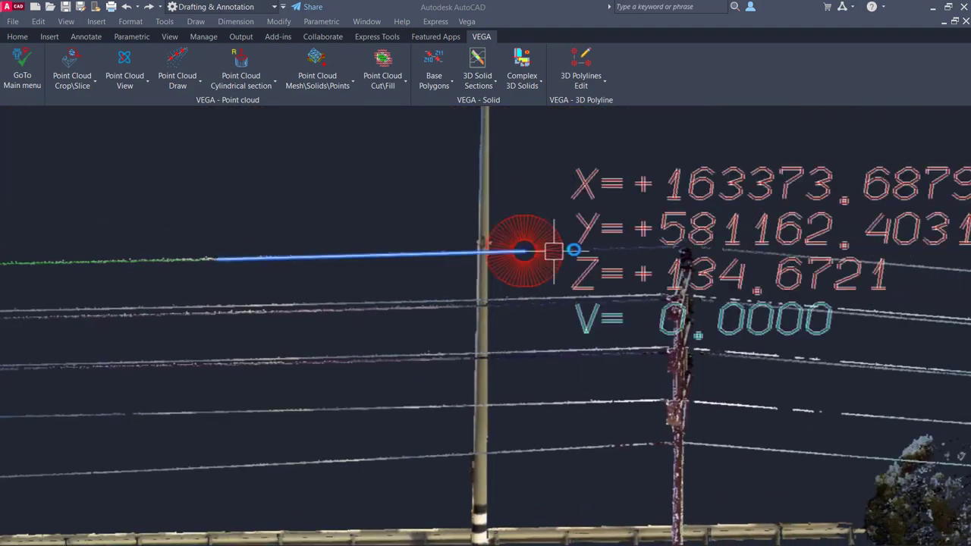
click(665, 245)
scroll(840, 386, down, 3)
scroll(841, 385, down, 2)
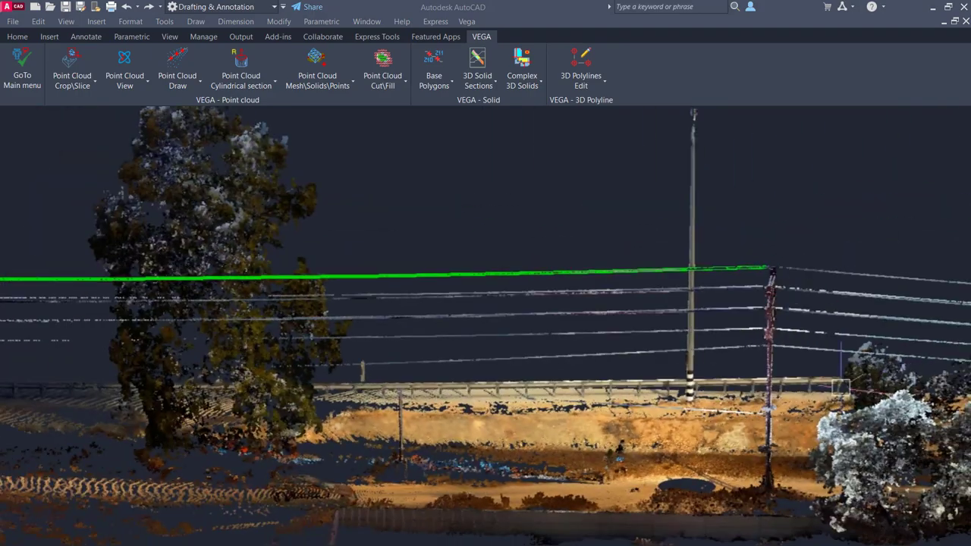
mouse_move(841, 386)
shift+middle_down()
mouse_move(765, 331)
mouse_move(705, 349)
shift+middle_up()
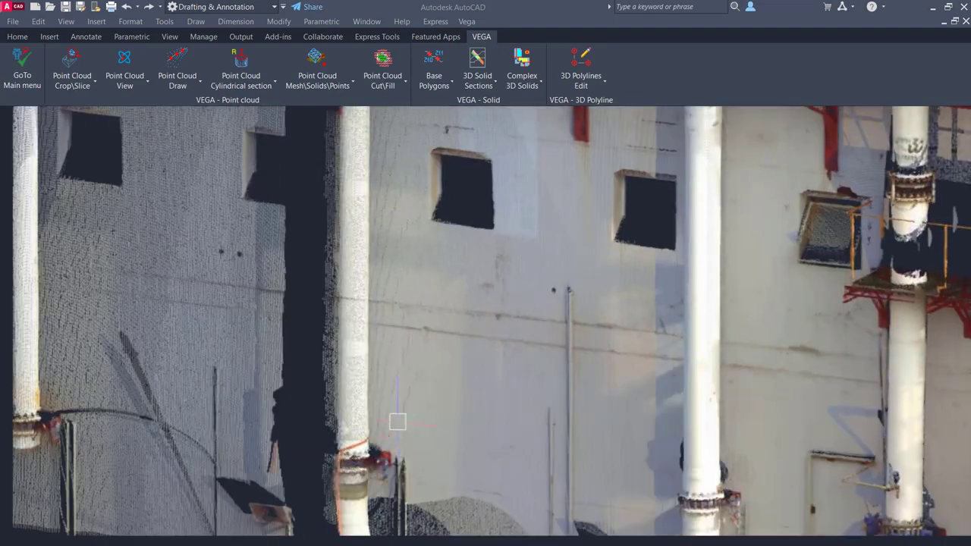
Orbit and zoom into an oblique close view of the wall's pipe elbows and vertical pipe
shift+middle_drag(398, 421, 458, 426)
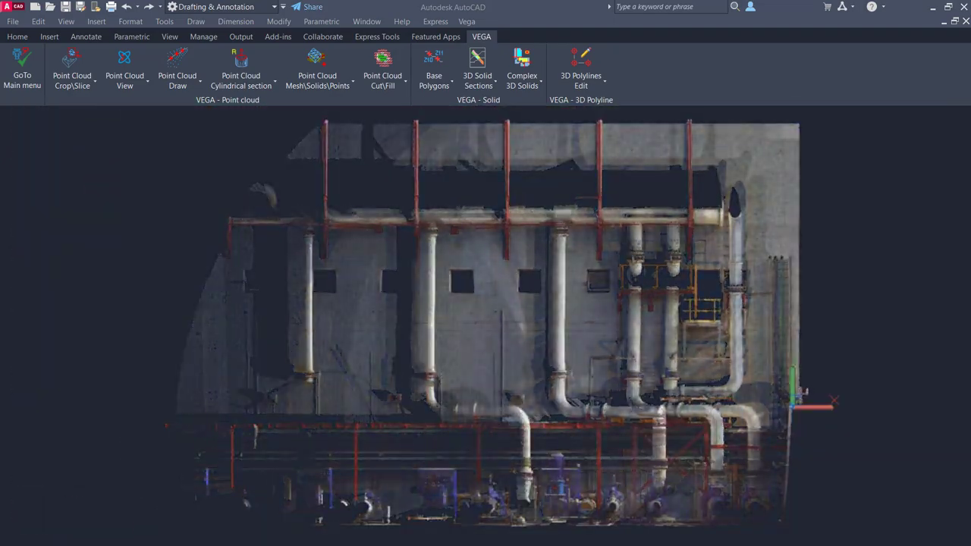
scroll(374, 326, up, 5)
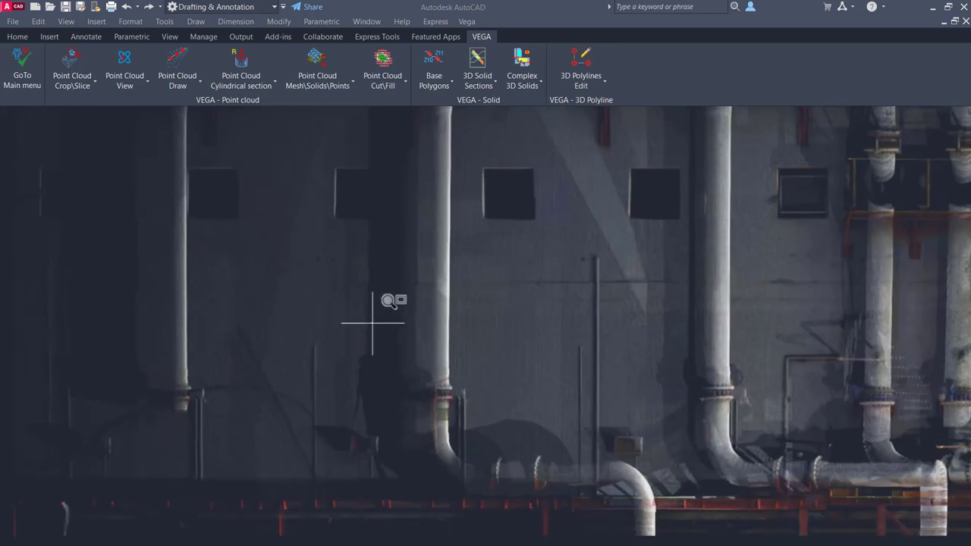
scroll(690, 432, up, 3)
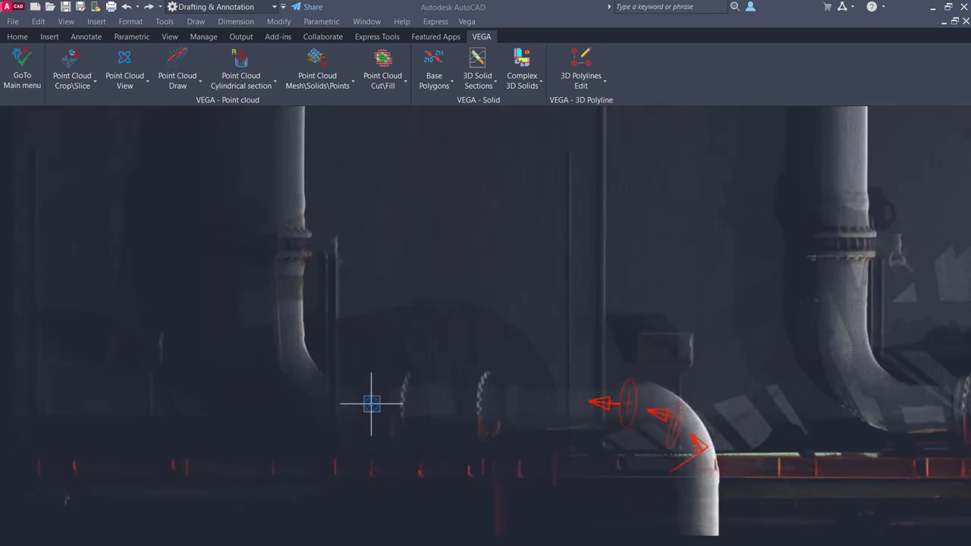
scroll(371, 404, up, 1)
scroll(266, 295, up, 4)
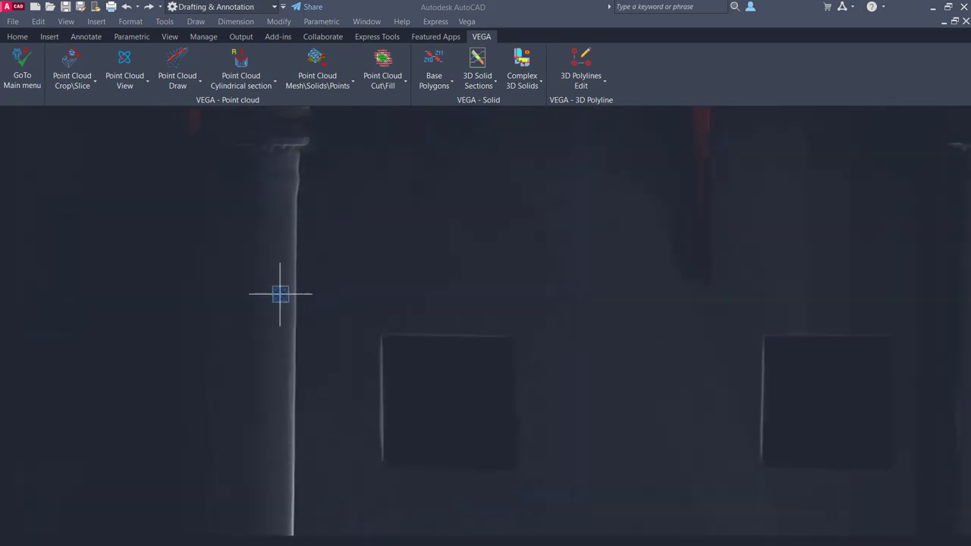
scroll(293, 267, down, 5)
mouse_move(444, 455)
shift+middle_down()
mouse_move(340, 281)
mouse_move(503, 477)
mouse_move(594, 391)
shift+middle_up()
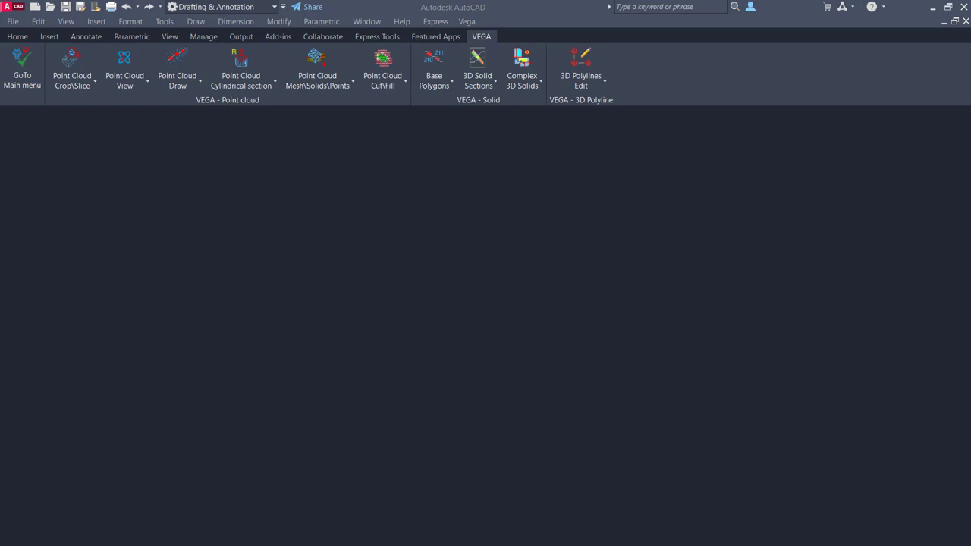
Zoom to the palm trunk circles and open tree block 3's DIAMETER attribute
mouse_move(685, 420)
shift+middle_down()
mouse_move(788, 407)
mouse_move(652, 427)
shift+middle_up()
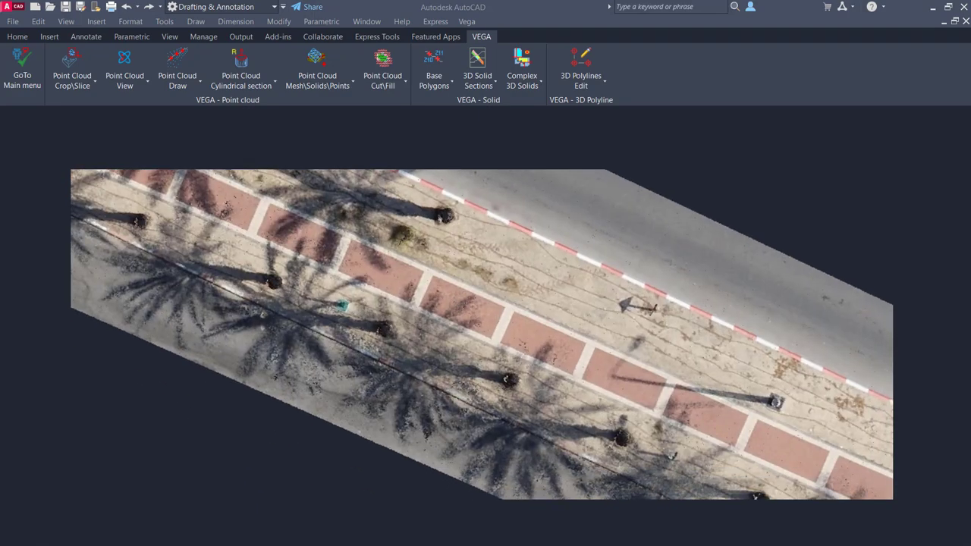
scroll(450, 303, up, 3)
scroll(628, 355, up, 1)
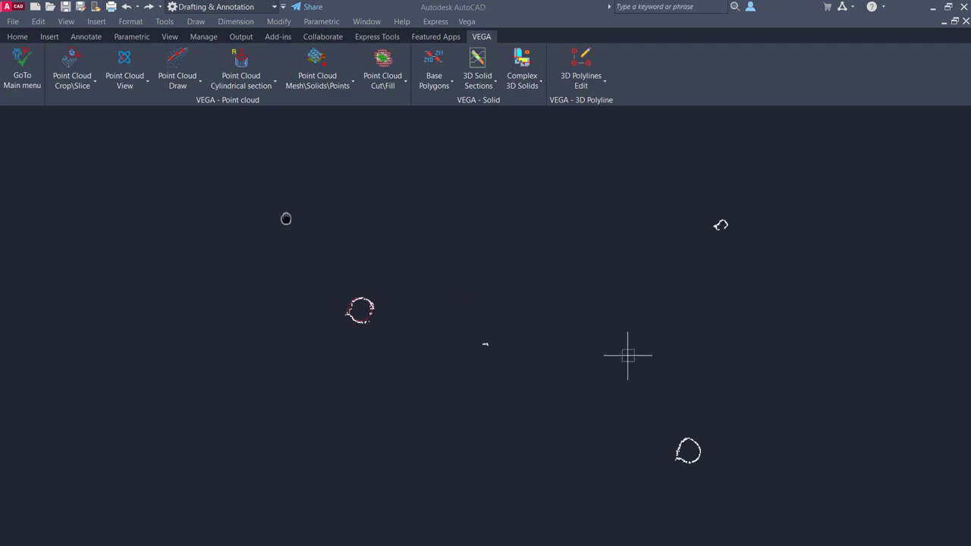
middle_drag(628, 355, 510, 344)
scroll(605, 216, down, 2)
scroll(333, 262, up, 2)
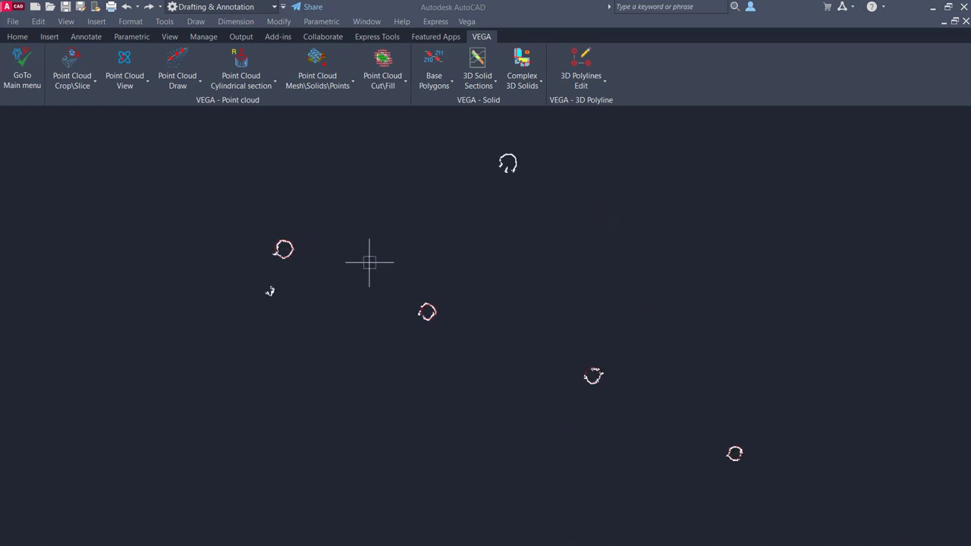
scroll(368, 263, down, 3)
scroll(395, 282, up, 3)
scroll(343, 309, down, 1)
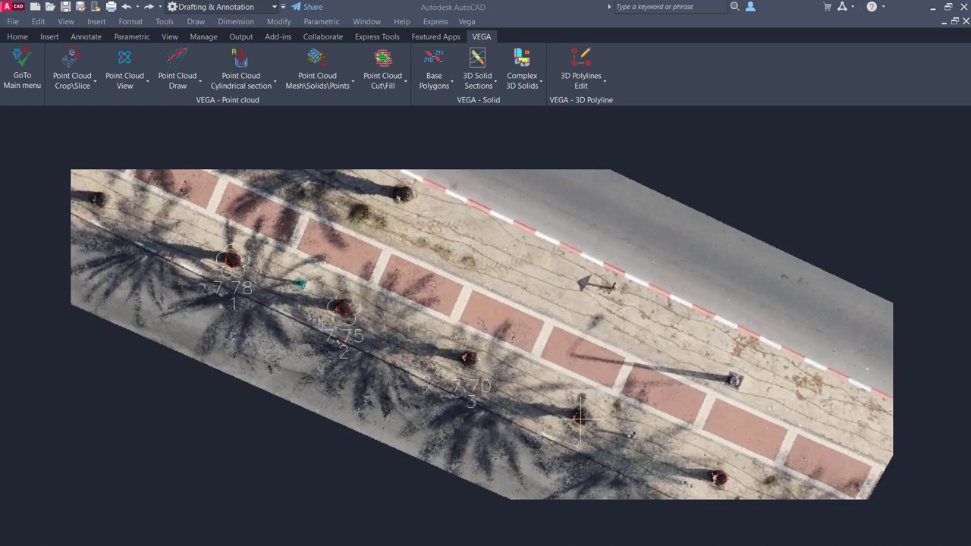
double_click(468, 379)
click(326, 343)
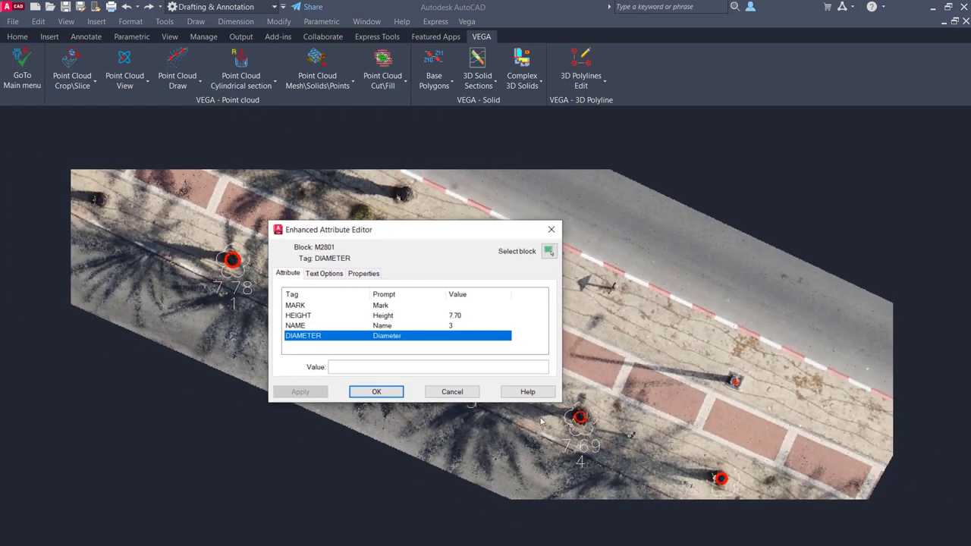
Select the sidewalk tree blocks and give tree block 3 a DIAMETER of 0.47
key(Return)
drag(682, 207, 162, 493)
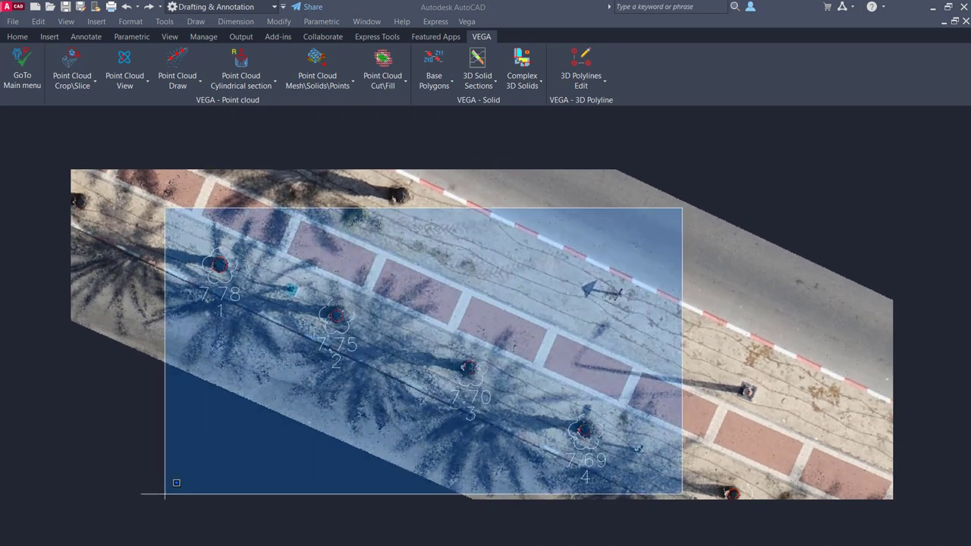
double_click(467, 398)
click(384, 318)
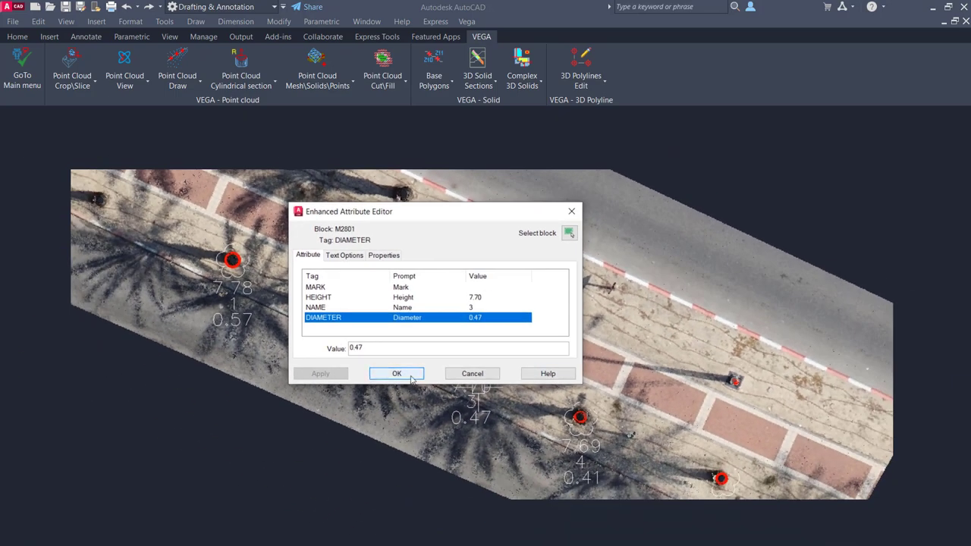
click(411, 377)
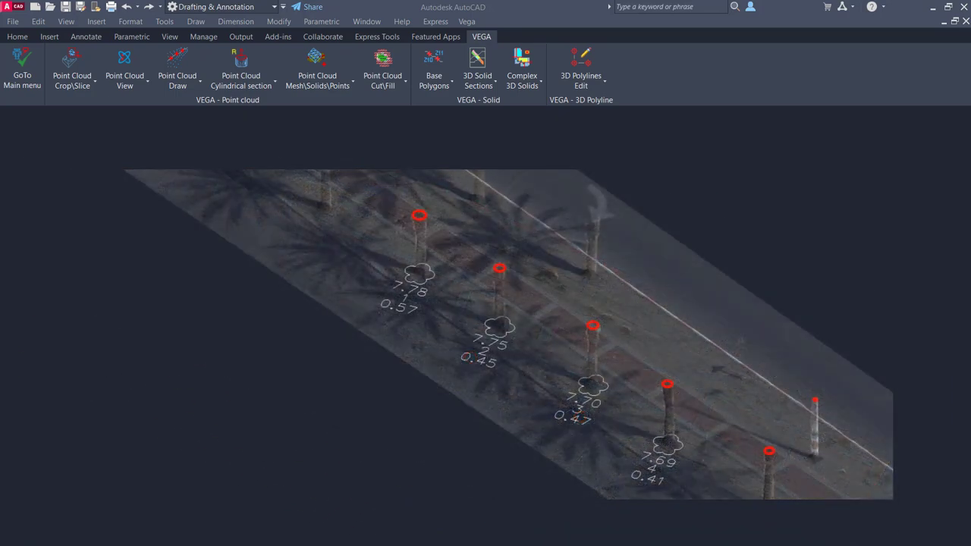